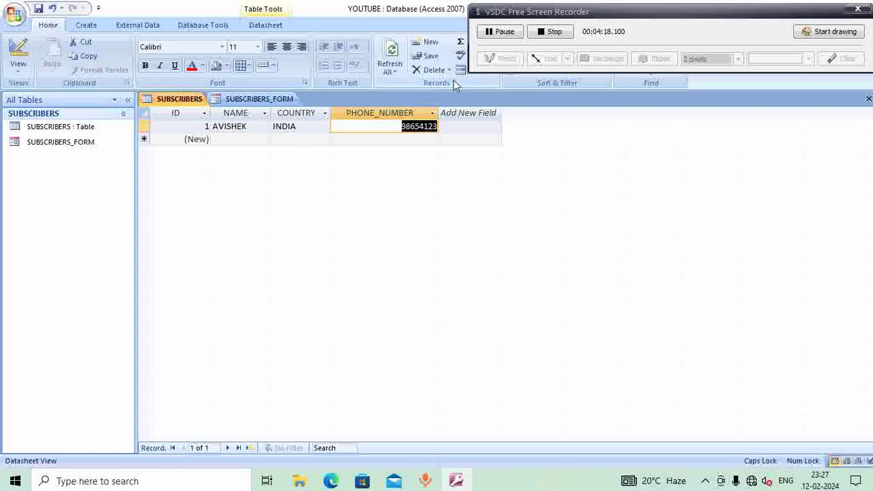
# - Refresh all records in the SUBSCRIBERS table so that it includes the entries added through the form
pyautogui.click(393, 69)
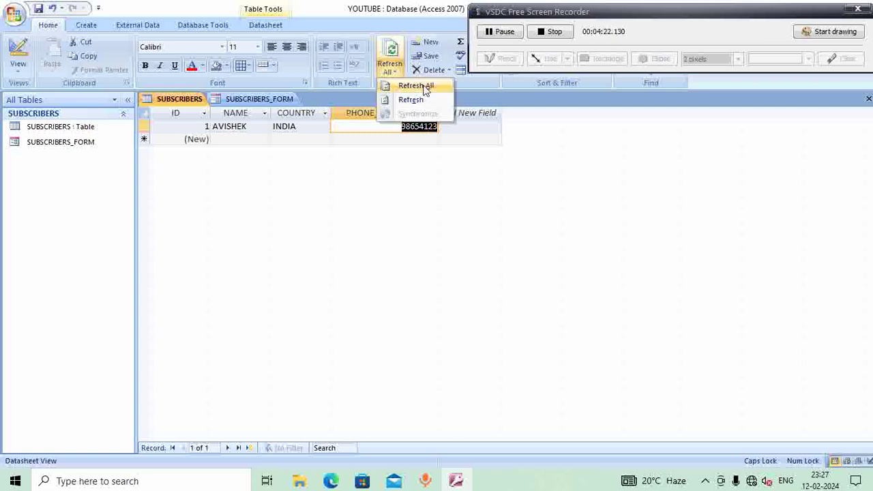
pyautogui.click(410, 85)
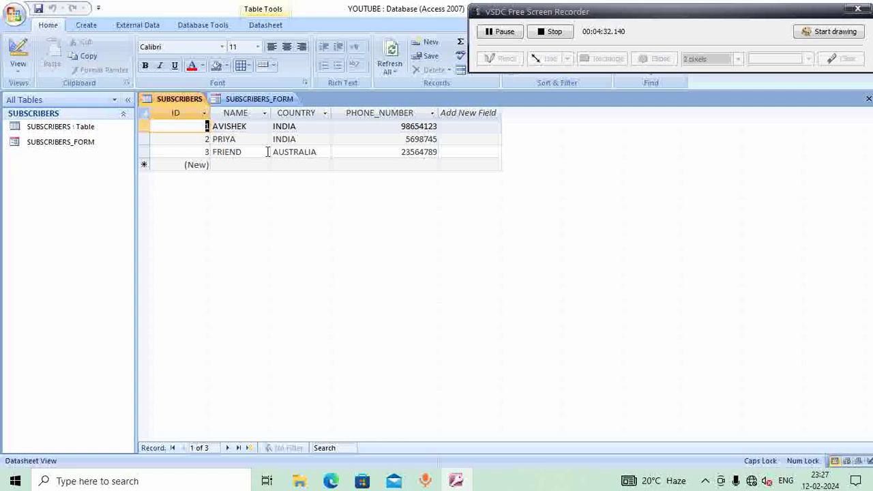
pyautogui.click(86, 25)
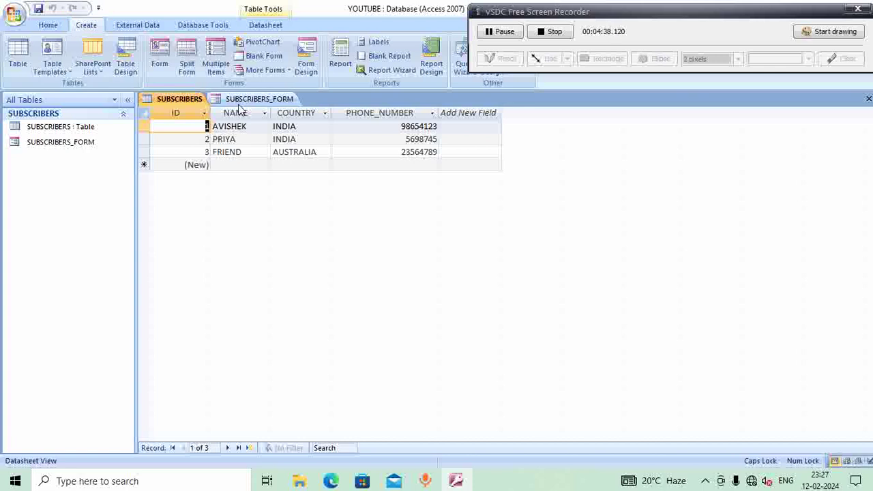
# - Bring up SUBSCRIBERS_FORM and switch it to Design View
pyautogui.click(265, 98)
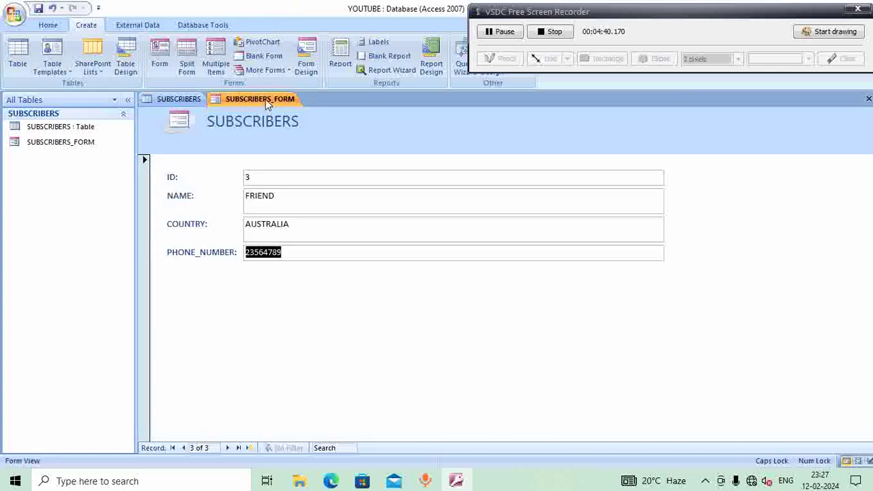
pyautogui.rightClick(265, 98)
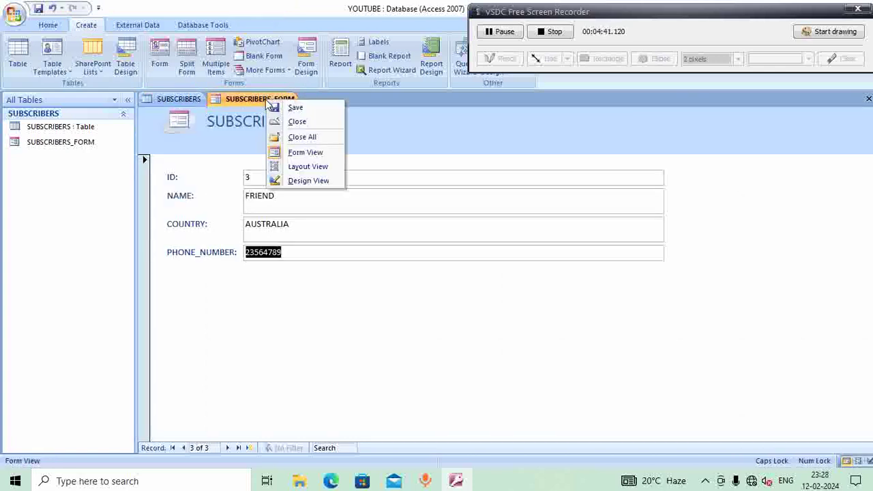
pyautogui.click(289, 180)
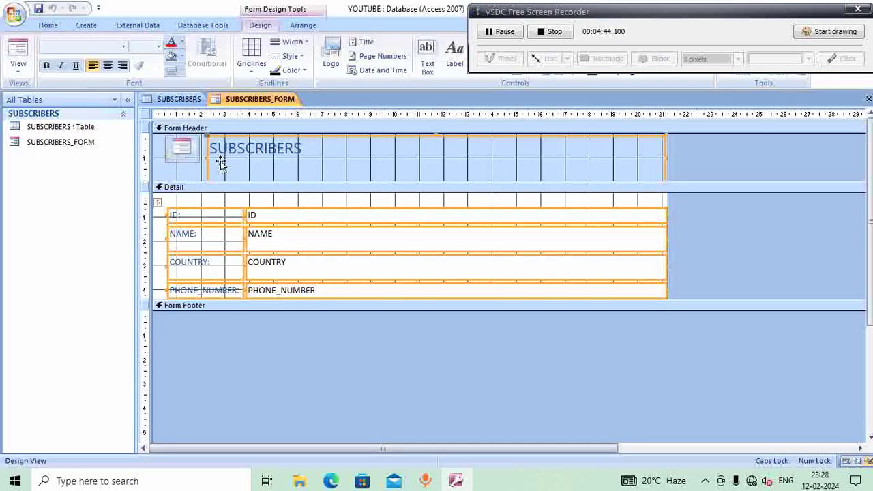
# - Replace the form header logo with TECHNICAL DEEP LOGO from D:\FOR YOUTUBE\TECHNICAL DEEP\THUMBNAIL and enlarge it to fill the header's height
pyautogui.click(182, 152)
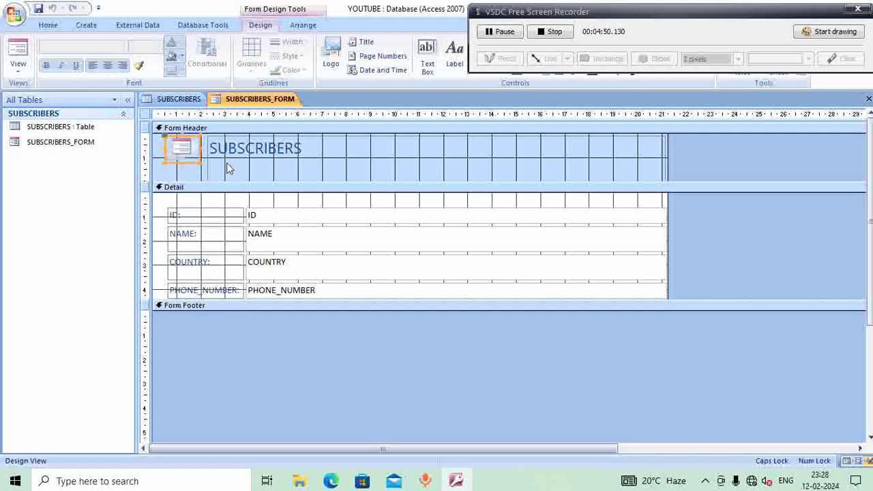
pyautogui.moveTo(696, 7); pyautogui.dragTo(372, 391)
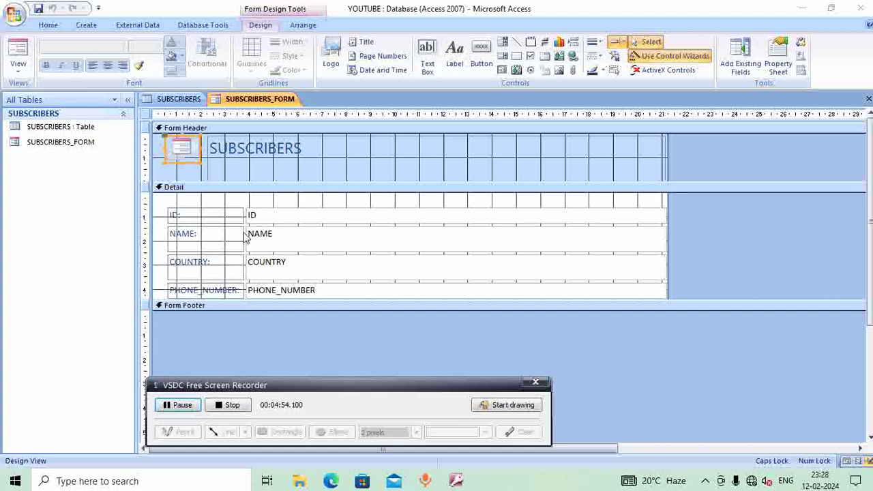
pyautogui.click(183, 157)
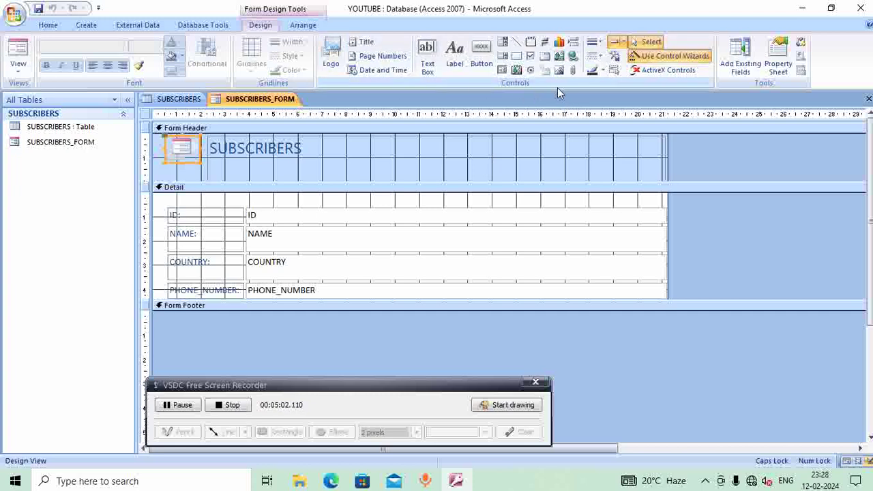
pyautogui.click(334, 62)
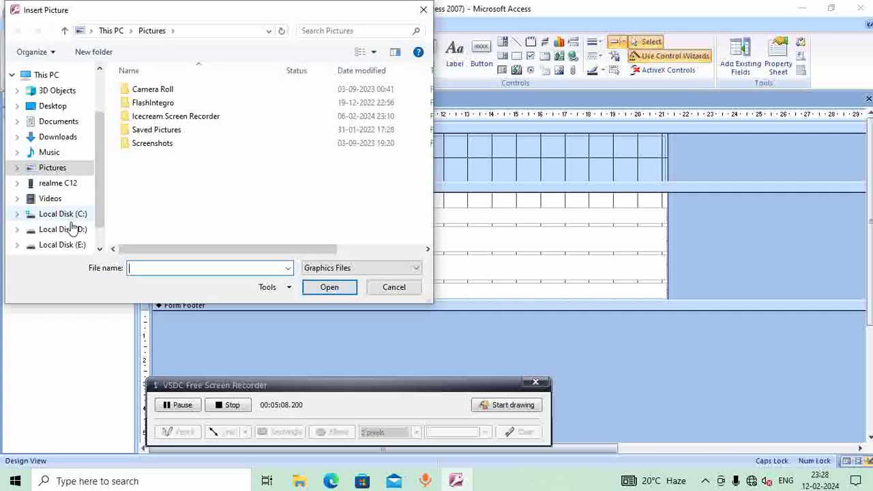
pyautogui.click(68, 230)
pyautogui.doubleClick(188, 197)
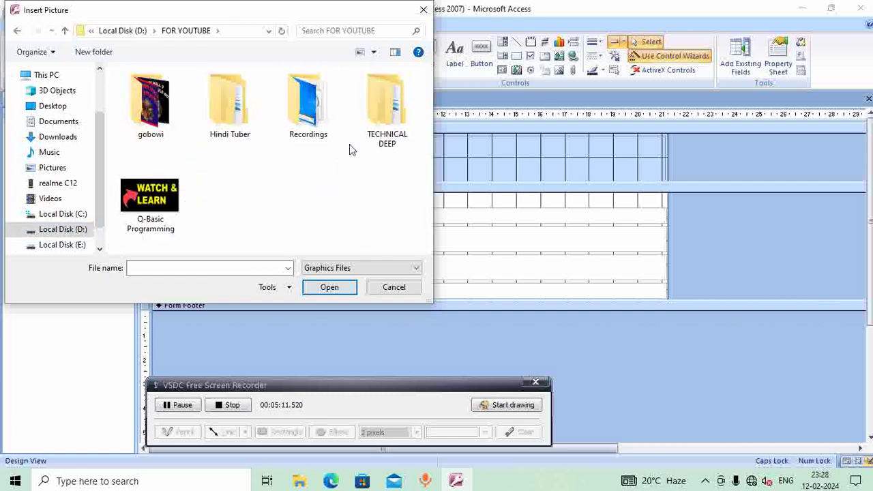
pyautogui.doubleClick(384, 113)
pyautogui.scroll(-1, 245, 191)
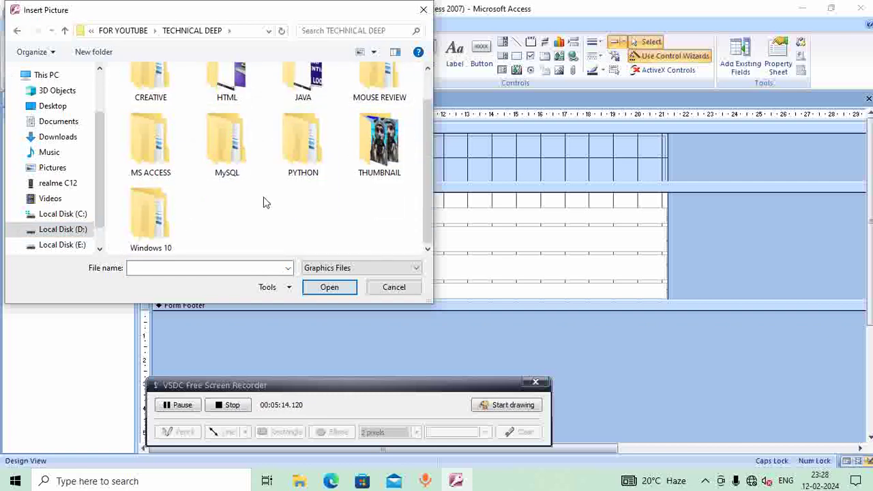
pyautogui.scroll(1, 375, 196)
pyautogui.doubleClick(378, 197)
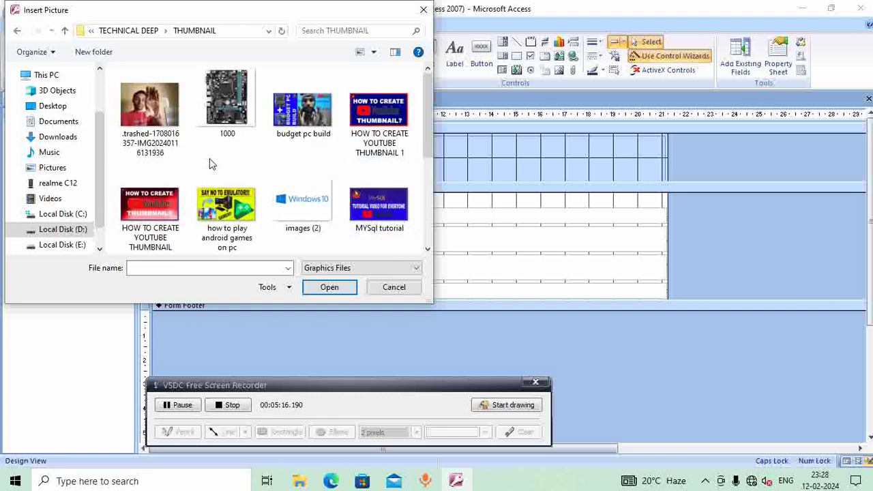
pyautogui.scroll(-3, 210, 163)
pyautogui.click(396, 119)
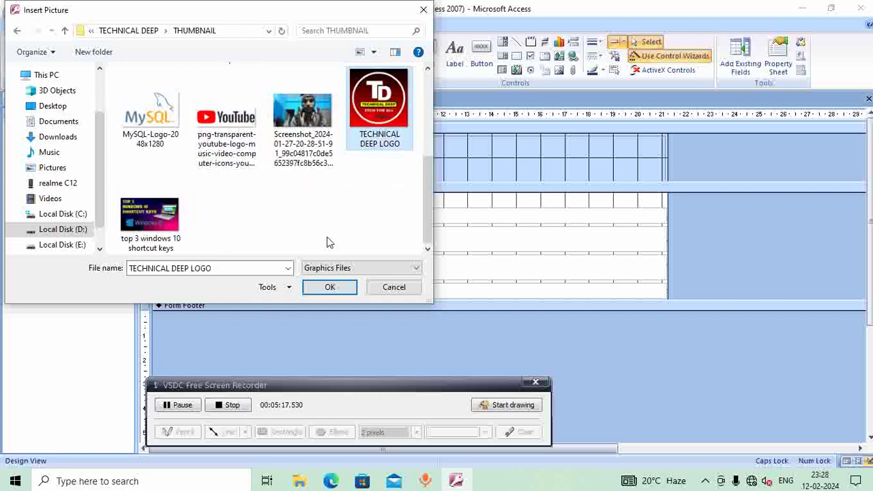
pyautogui.click(329, 286)
pyautogui.moveTo(200, 162); pyautogui.dragTo(219, 181)
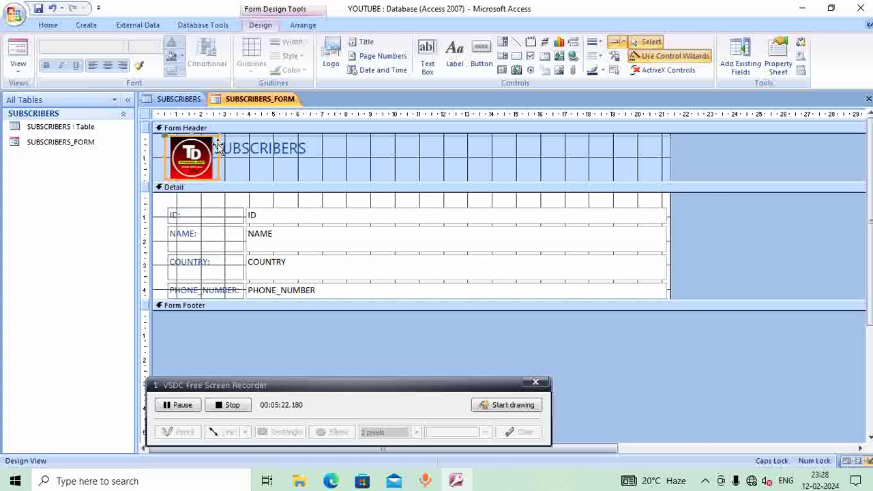
# - Change the font of the SUBSCRIBERS title in the form header to Arial Black
pyautogui.click(300, 152)
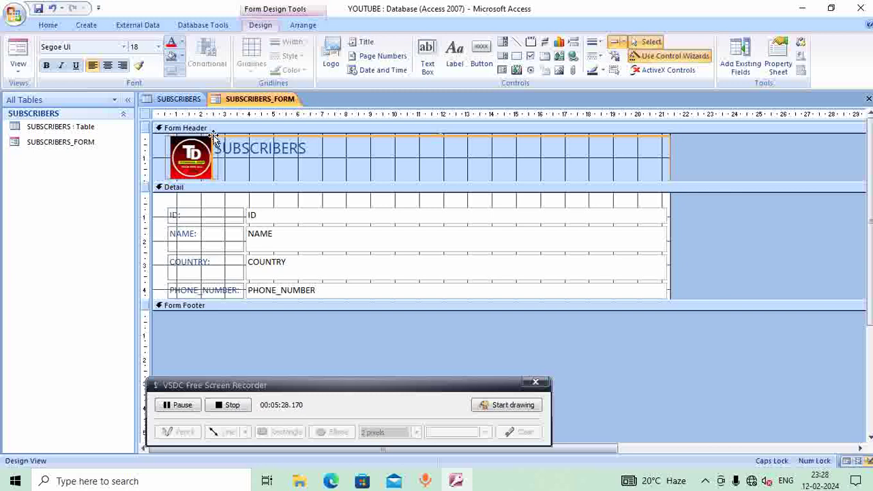
pyautogui.click(307, 150)
pyautogui.moveTo(305, 148); pyautogui.dragTo(213, 149)
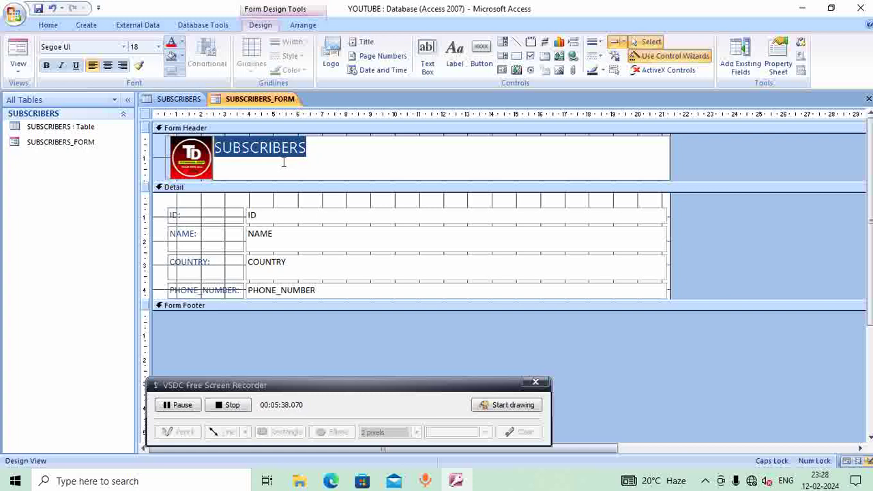
pyautogui.click(123, 46)
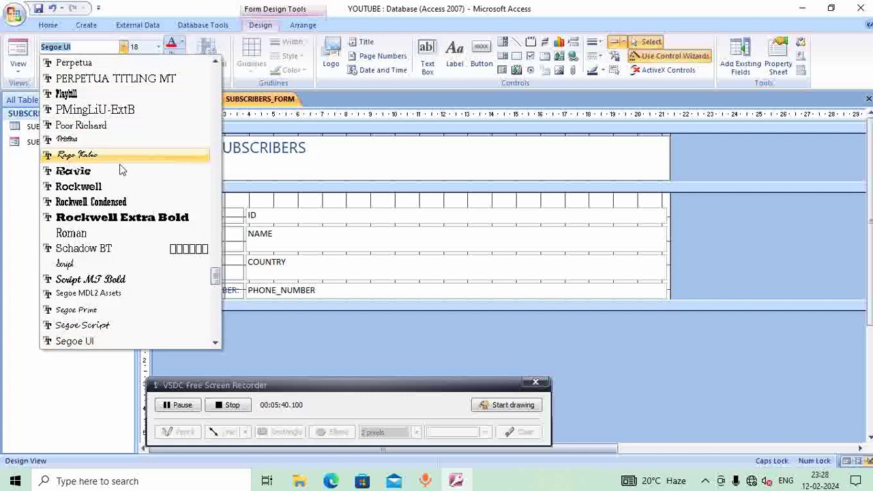
pyautogui.scroll(20, 122, 170)
pyautogui.scroll(20, 123, 183)
pyautogui.scroll(12, 123, 183)
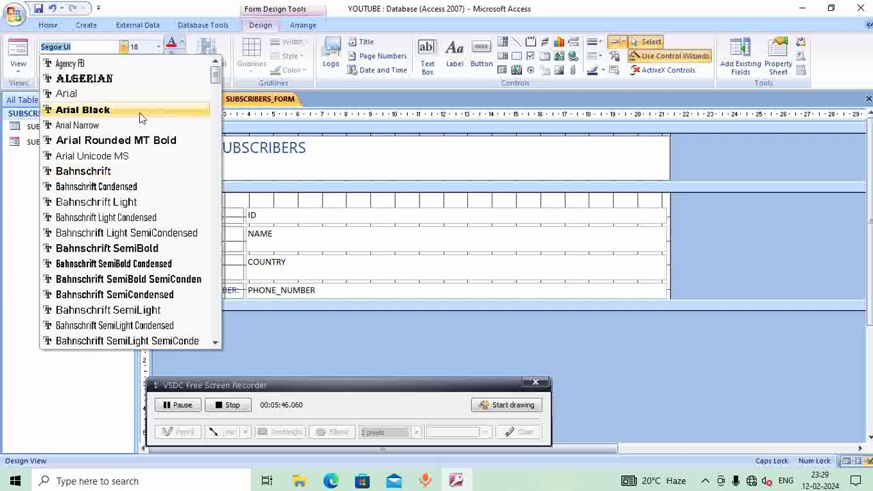
pyautogui.click(140, 118)
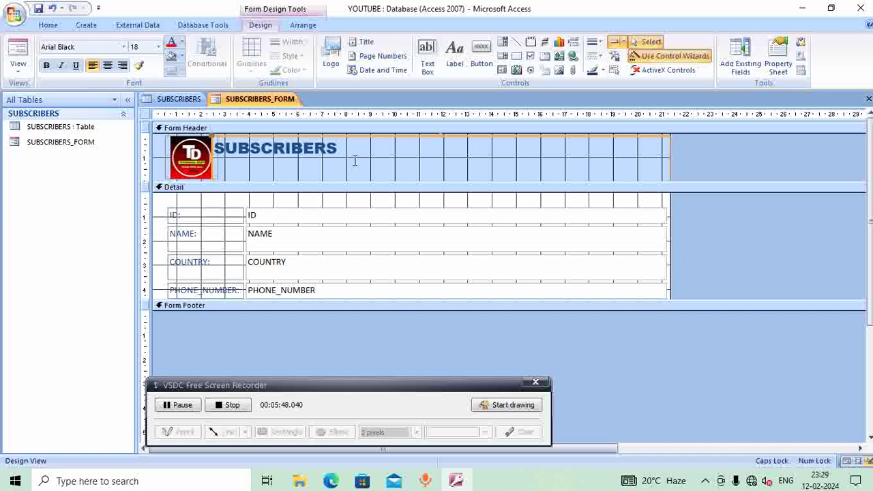
# - Set the font size of the SUBSCRIBERS header title to 22
pyautogui.moveTo(341, 148); pyautogui.dragTo(213, 148)
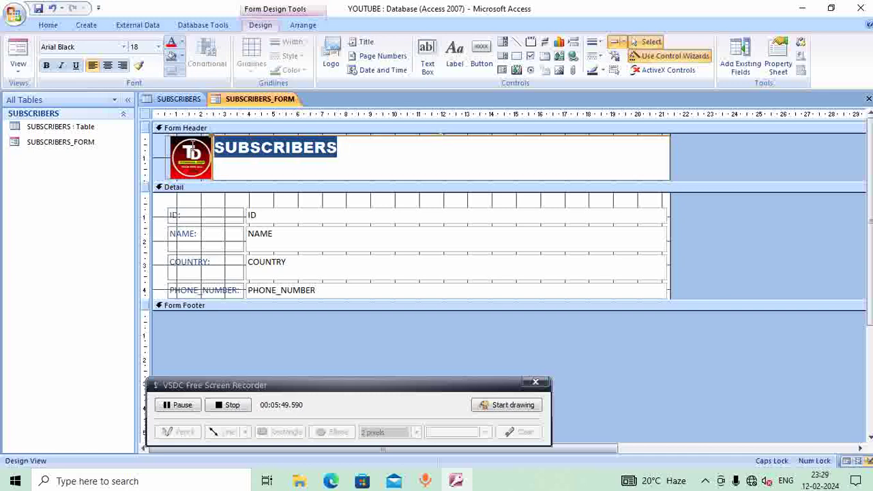
pyautogui.click(158, 47)
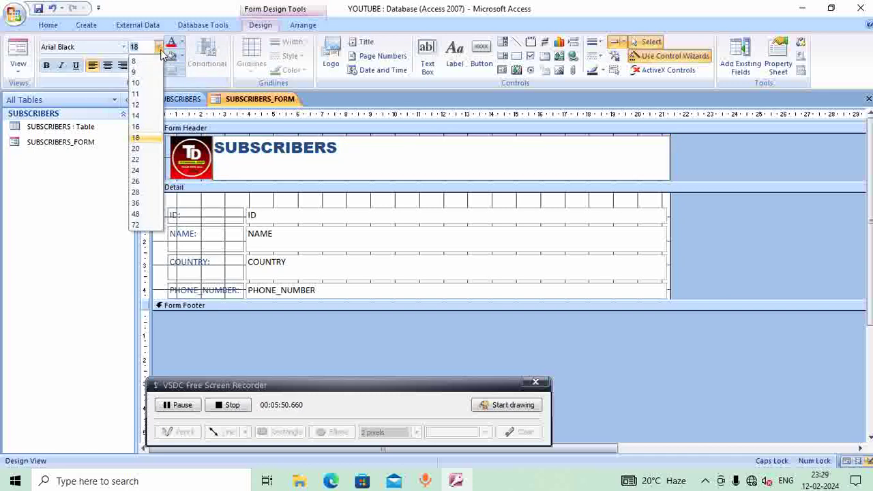
pyautogui.click(140, 160)
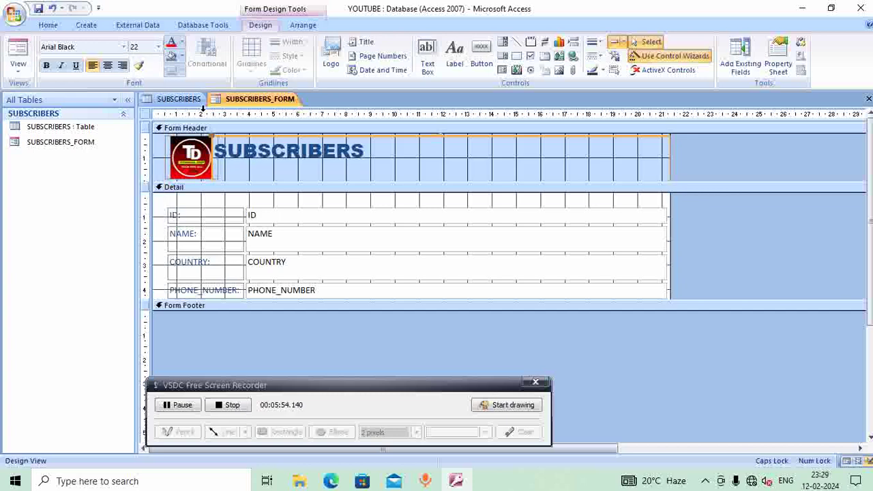
# - Color the SUBSCRIBERS title text red and give the title box a yellow background fill
pyautogui.moveTo(366, 150); pyautogui.dragTo(199, 155)
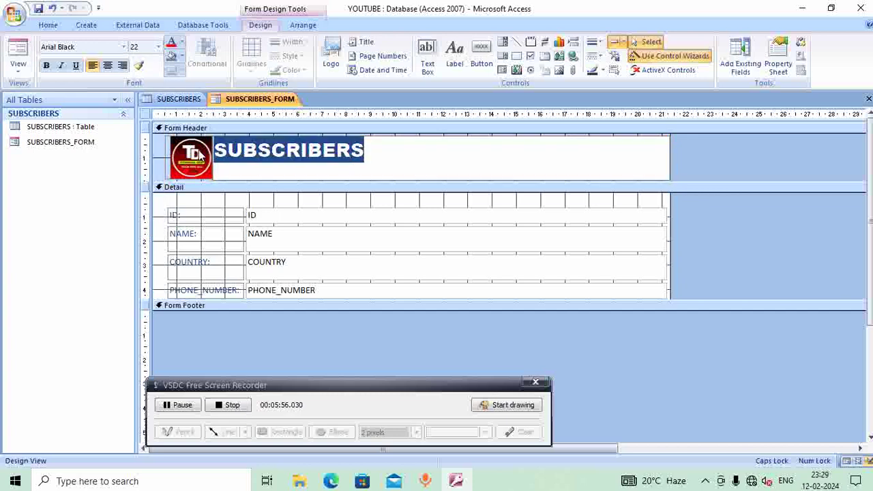
pyautogui.click(182, 42)
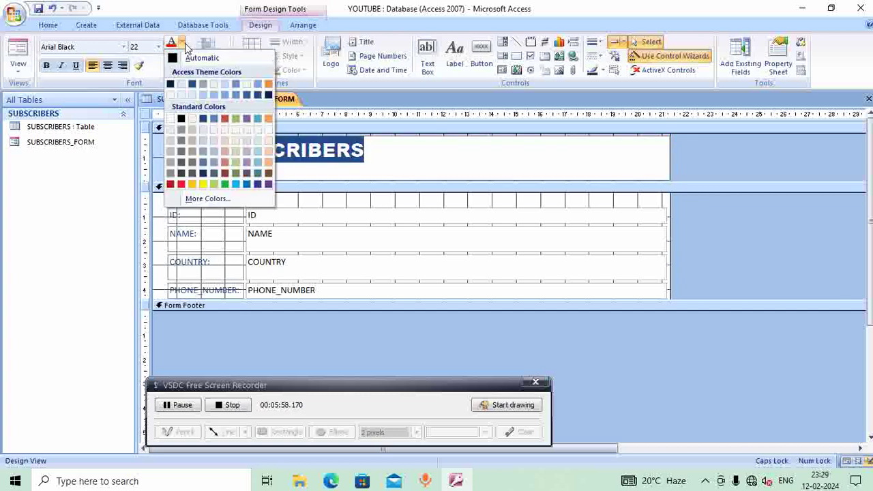
pyautogui.click(181, 186)
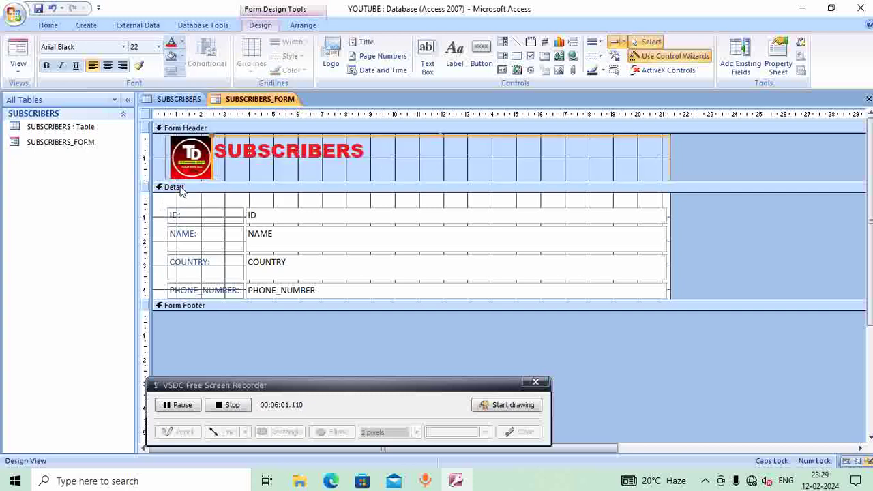
pyautogui.click(355, 153)
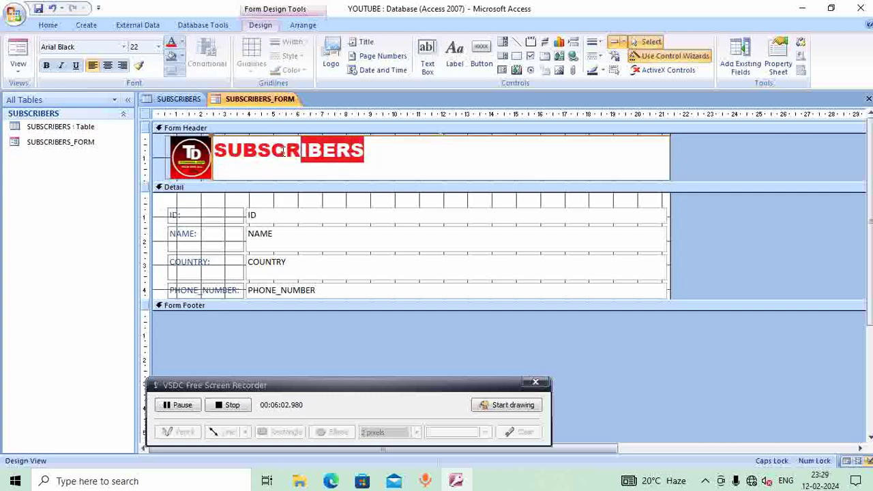
pyautogui.click(182, 57)
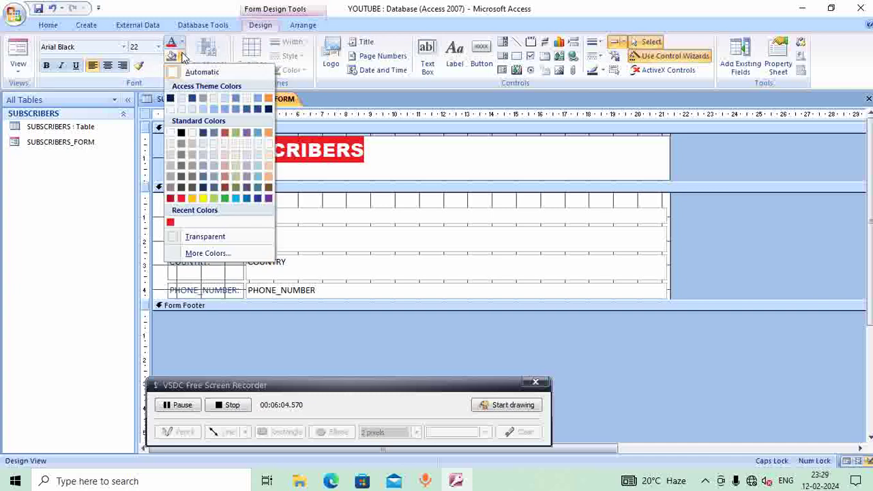
pyautogui.click(203, 198)
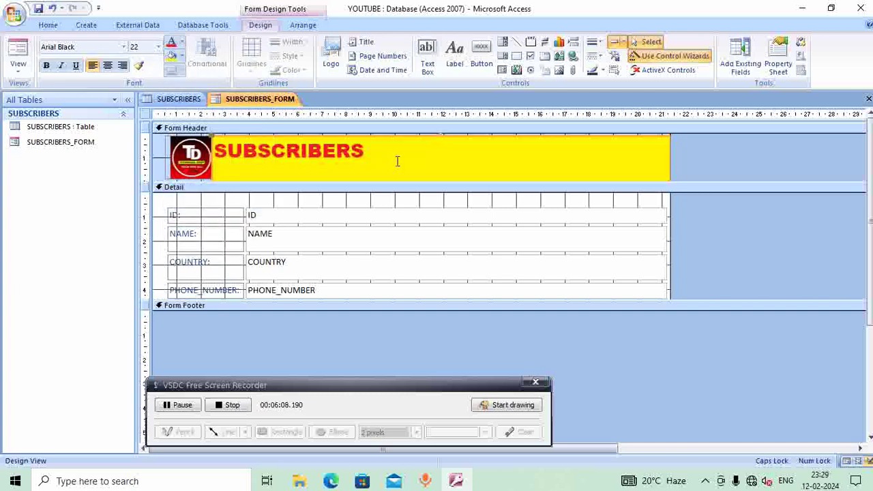
# - Make the ID label in the Detail section bold and center its text
pyautogui.click(229, 217)
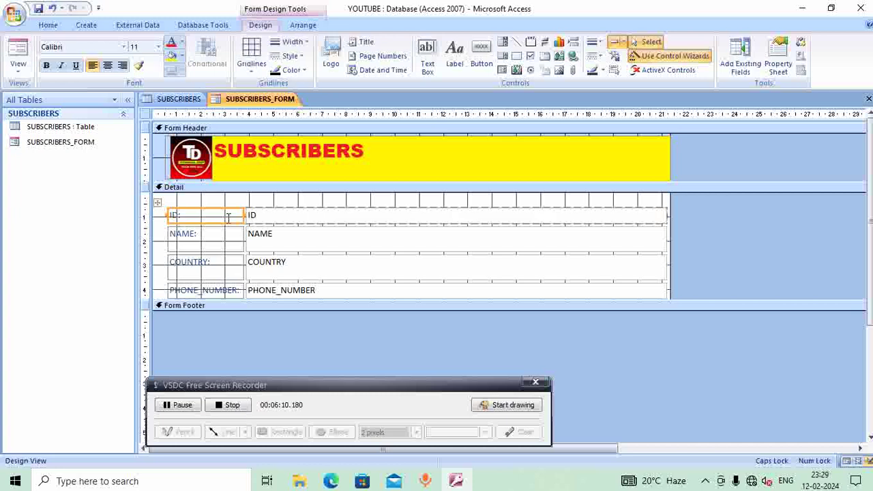
pyautogui.click(47, 65)
pyautogui.click(108, 66)
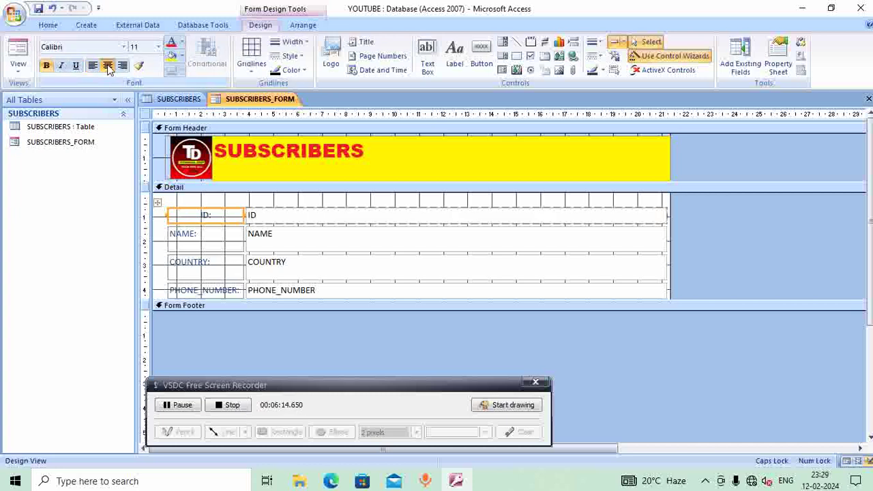
# - Set the ID label's font size to 16, after trying 20
pyautogui.click(157, 46)
pyautogui.click(135, 148)
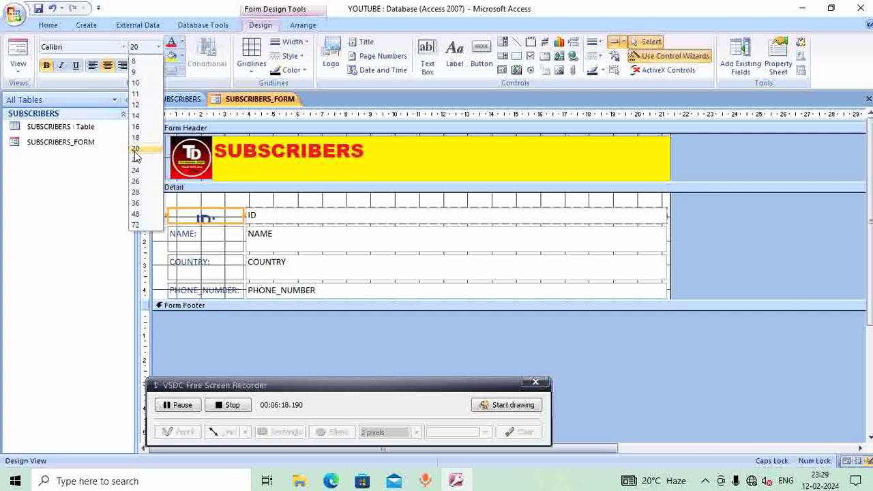
pyautogui.click(157, 47)
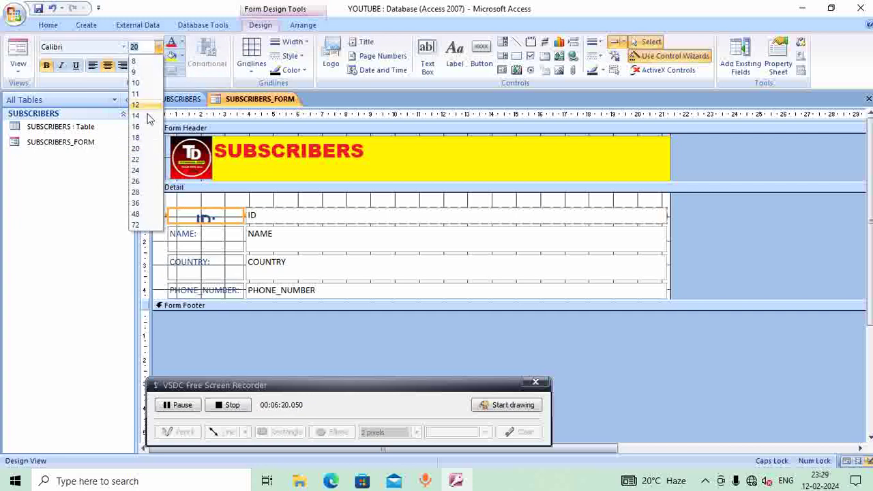
pyautogui.click(135, 126)
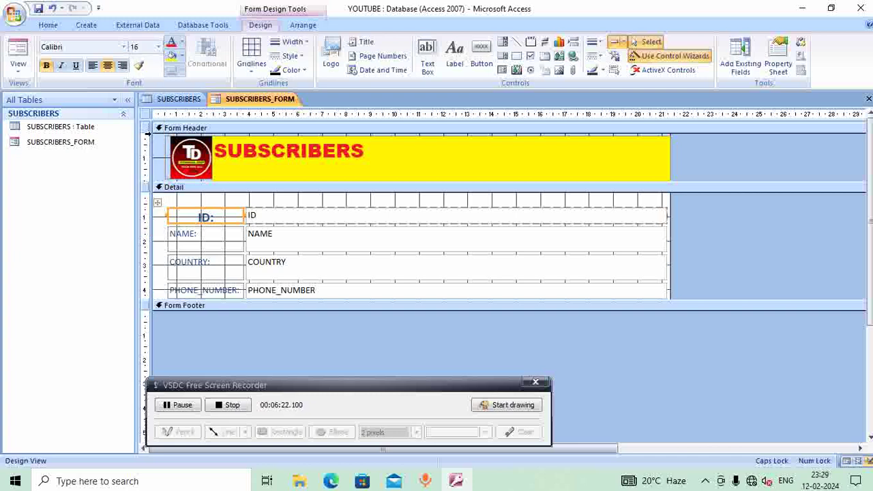
# - Set the ID label's font to Arial Black and its font size to 14
pyautogui.click(123, 47)
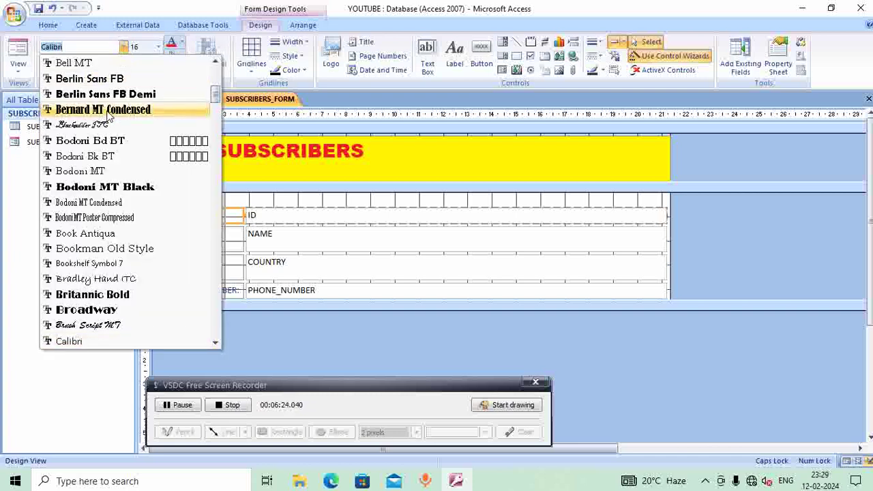
pyautogui.moveTo(215, 93); pyautogui.dragTo(220, 75)
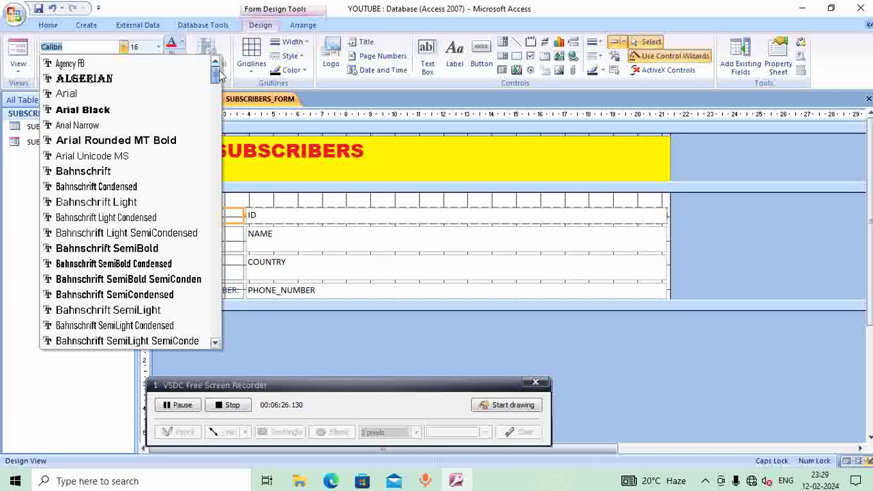
pyautogui.click(136, 110)
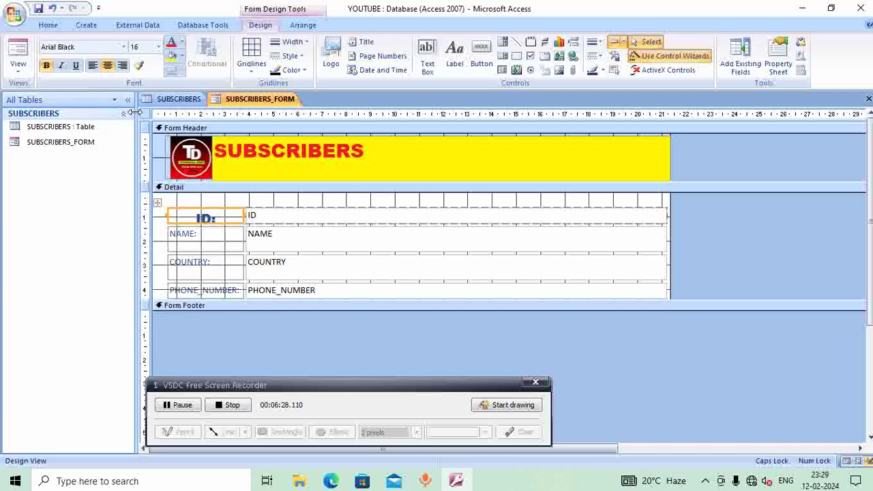
pyautogui.click(216, 218)
pyautogui.moveTo(217, 218); pyautogui.dragTo(191, 217)
pyautogui.click(159, 47)
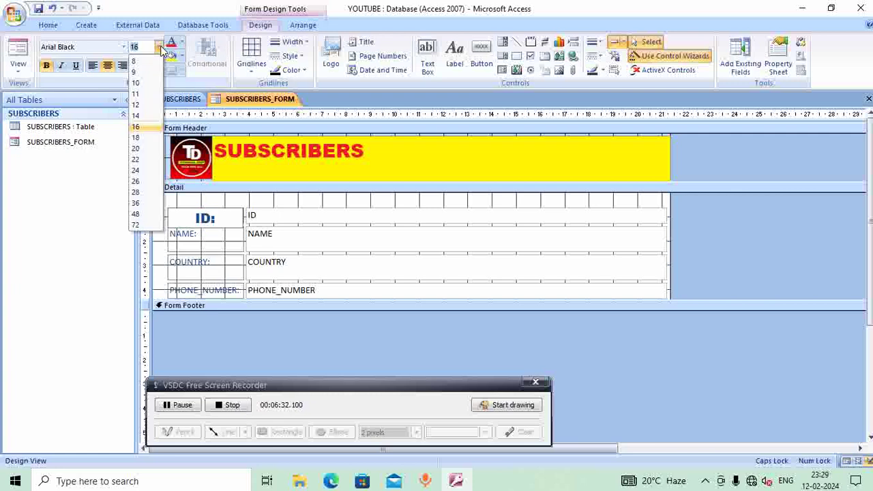
pyautogui.click(138, 113)
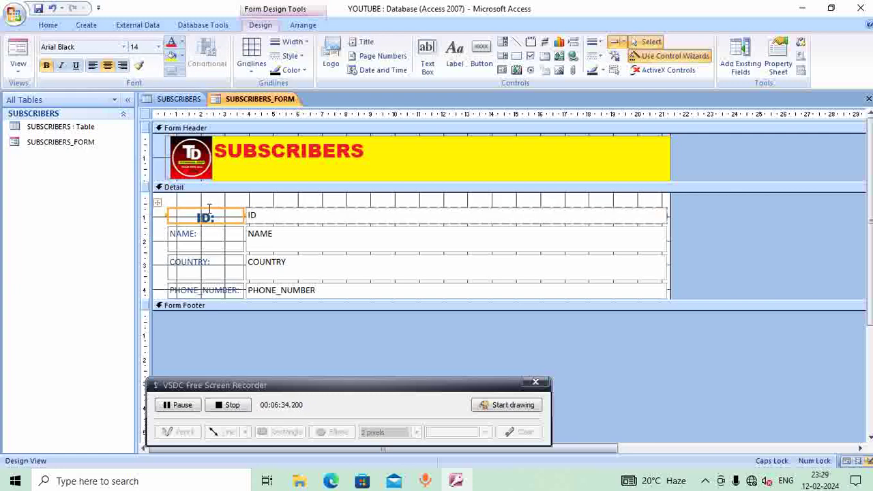
# - Center the text of the NAME label in the Detail section and color it red
pyautogui.click(207, 239)
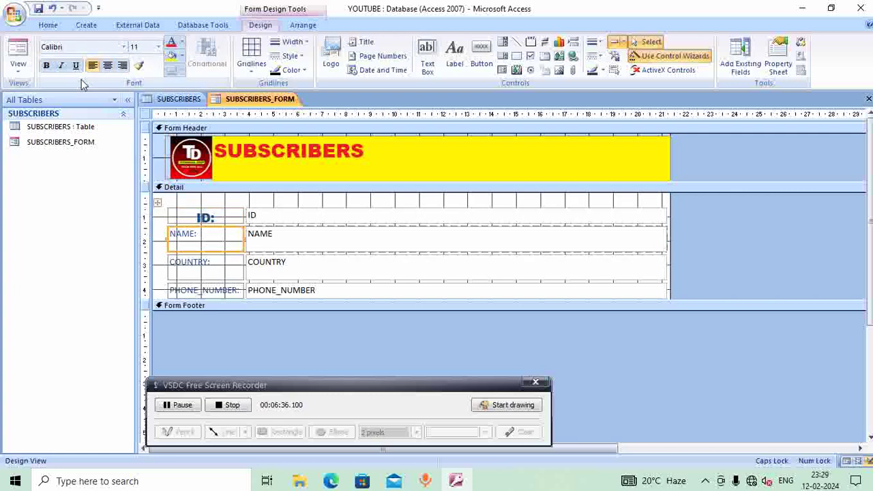
pyautogui.click(107, 64)
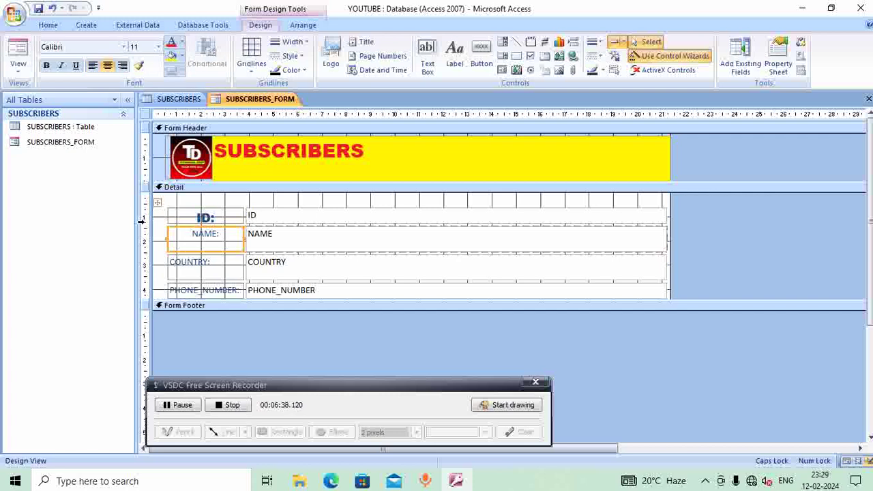
pyautogui.click(182, 45)
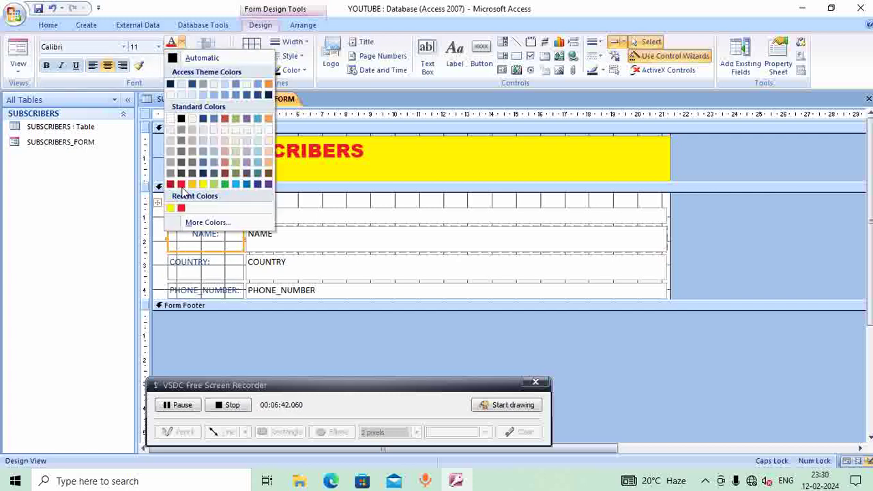
pyautogui.click(181, 185)
# - Apply the same red font color to the ID, COUNTRY and PHONE_NUMBER labels in the Detail section
pyautogui.click(231, 219)
pyautogui.click(181, 45)
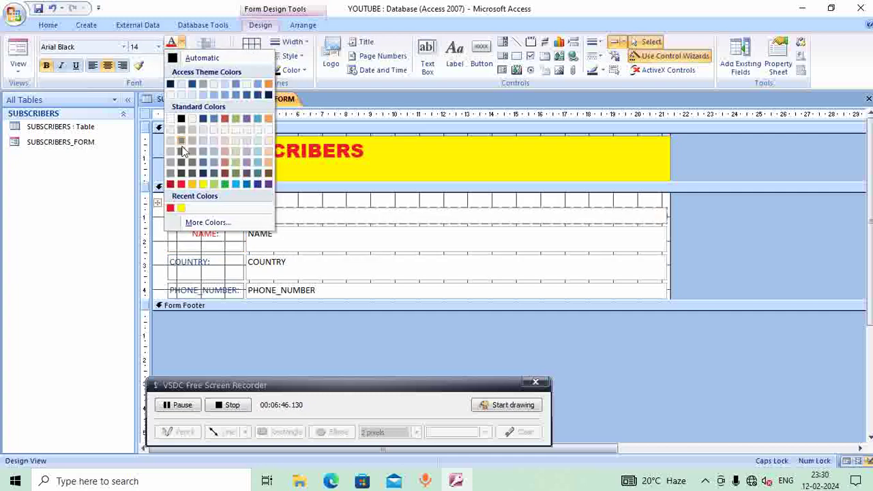
pyautogui.click(181, 184)
pyautogui.click(221, 247)
pyautogui.click(219, 276)
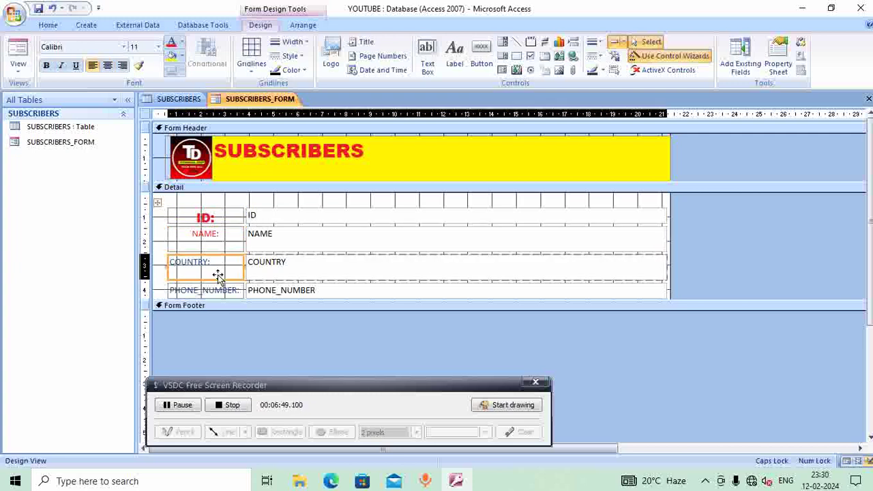
pyautogui.click(183, 45)
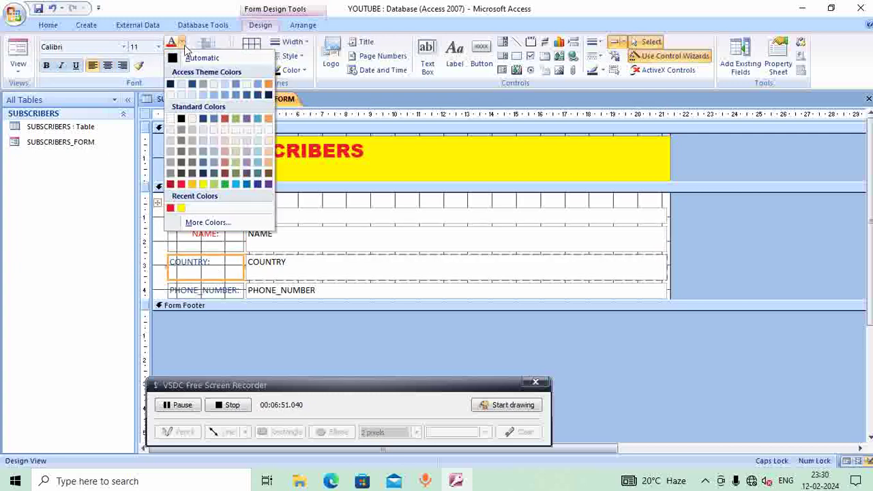
pyautogui.click(180, 184)
pyautogui.click(208, 292)
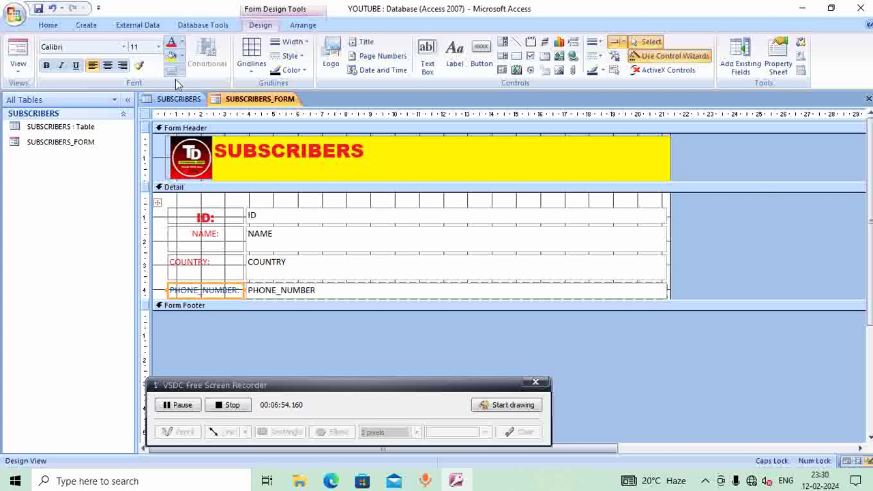
pyautogui.click(182, 45)
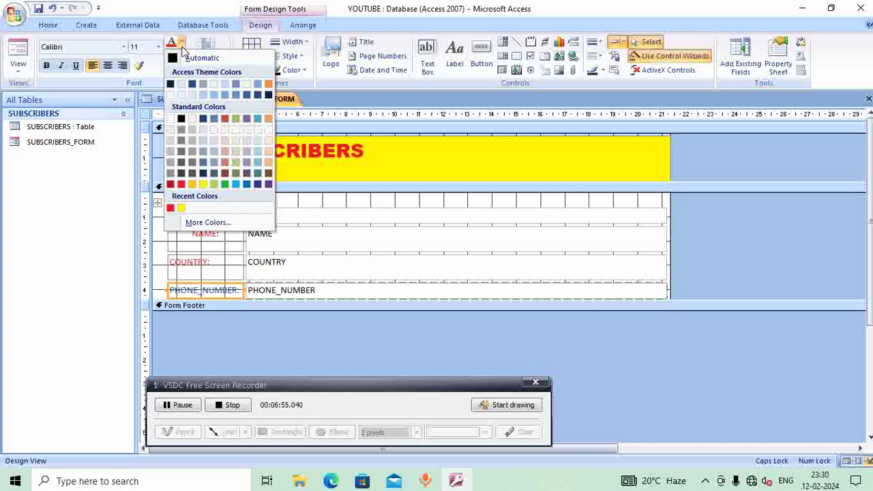
pyautogui.click(181, 184)
# - Try a yellow font color on the ID text box and reset it to Automatic
pyautogui.click(264, 217)
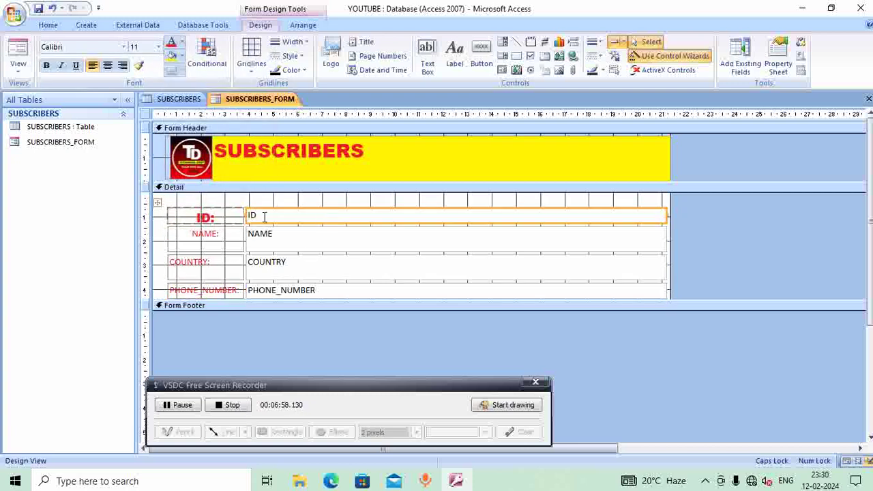
pyautogui.click(182, 45)
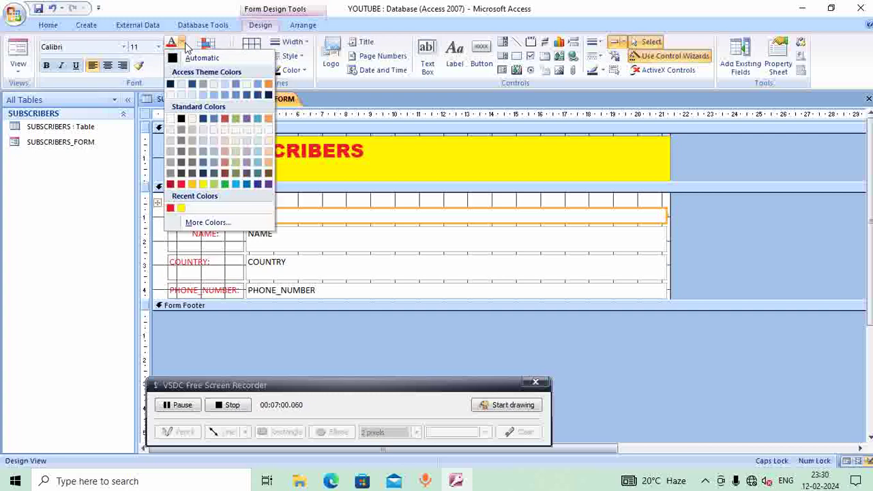
pyautogui.click(203, 184)
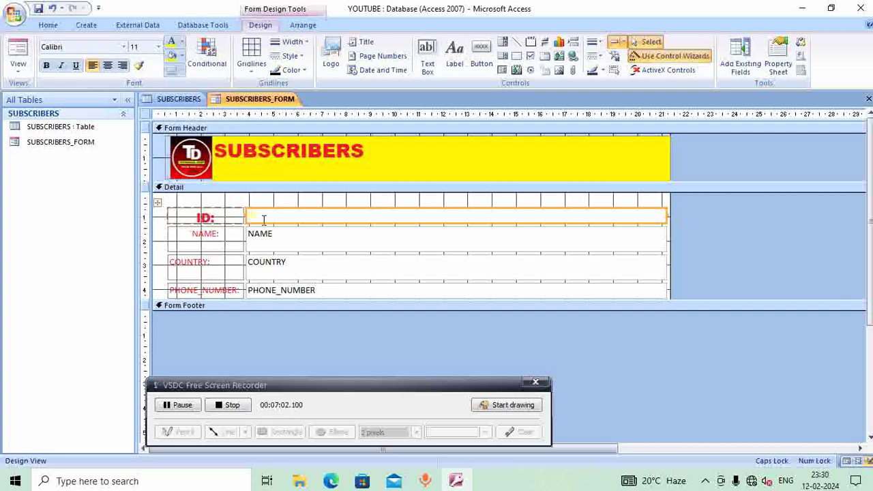
pyautogui.click(182, 43)
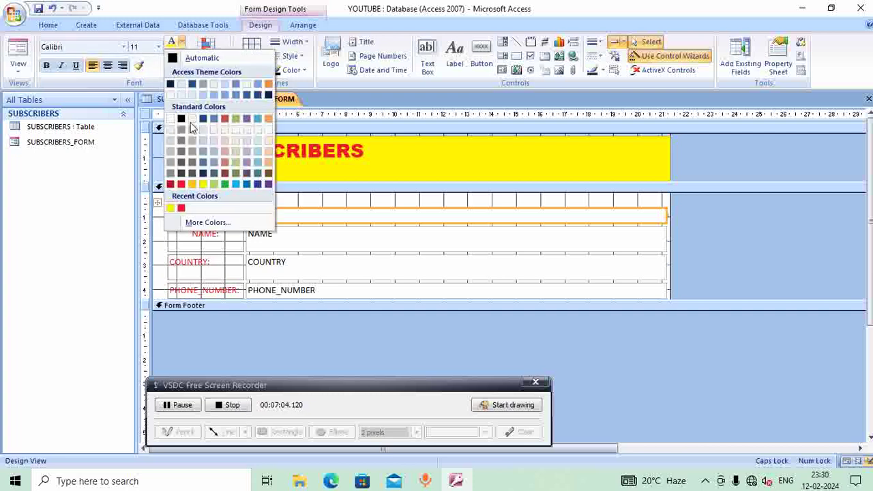
pyautogui.click(196, 57)
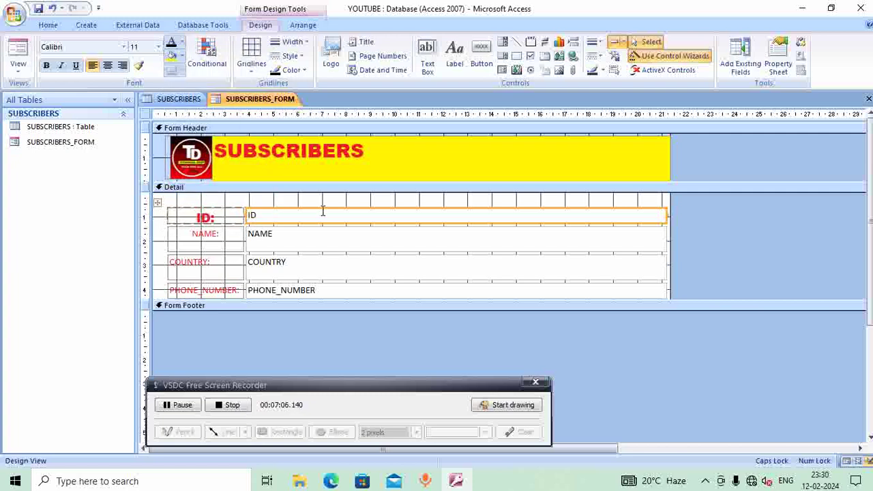
# - Give the ID, NAME, COUNTRY and PHONE_NUMBER text boxes a yellow background fill
pyautogui.click(180, 56)
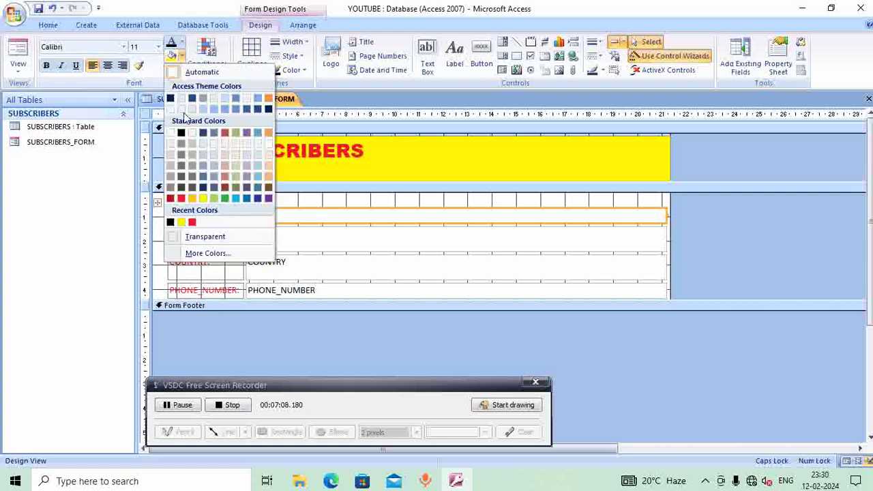
pyautogui.click(202, 198)
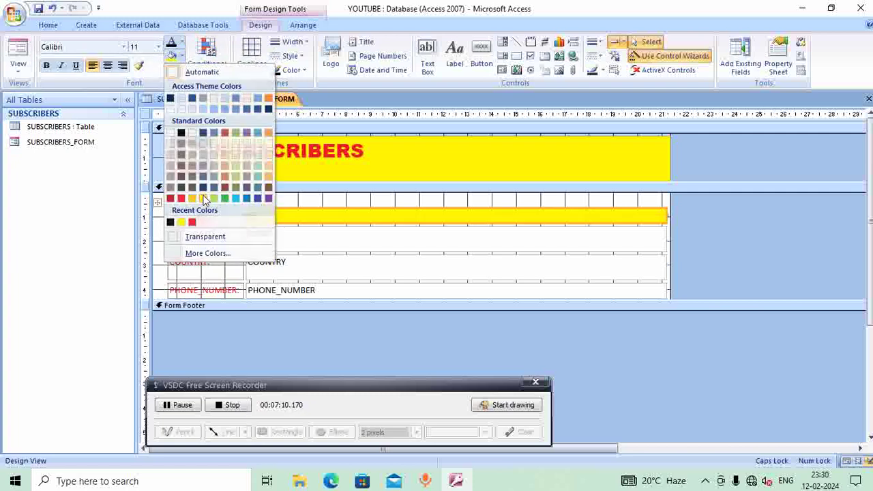
pyautogui.click(287, 251)
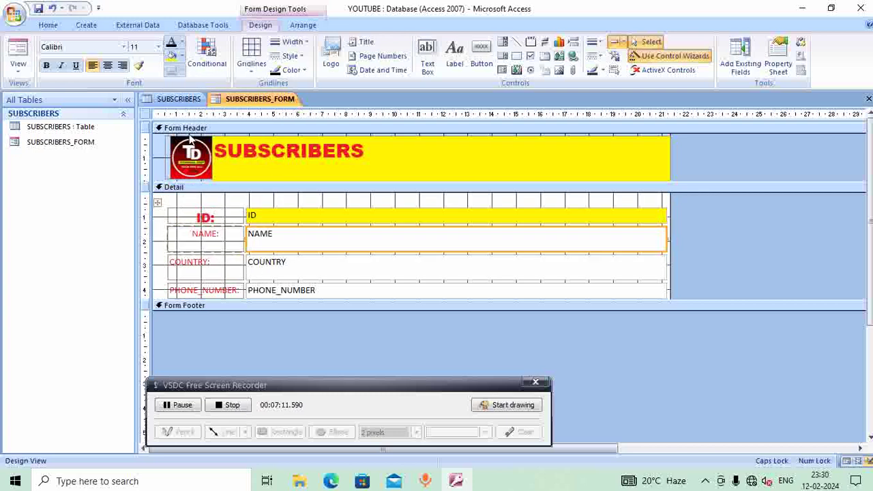
pyautogui.click(182, 56)
pyautogui.click(202, 199)
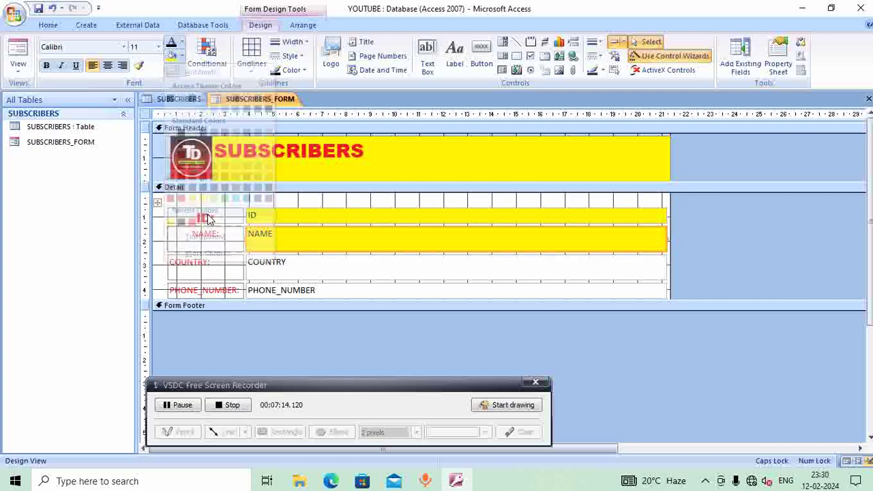
pyautogui.click(300, 265)
pyautogui.click(182, 56)
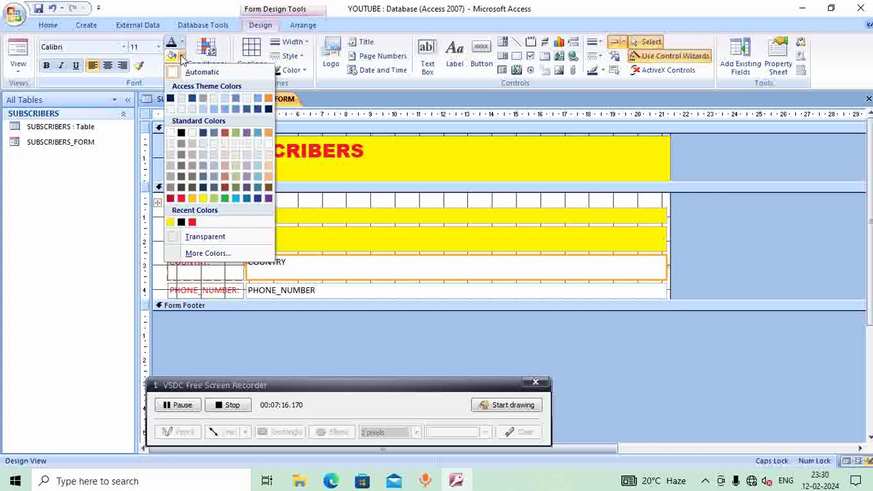
pyautogui.click(202, 197)
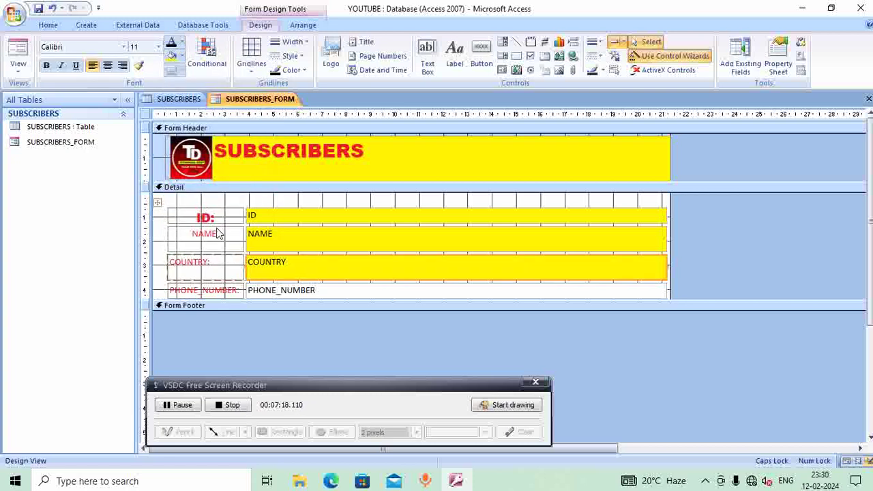
pyautogui.click(337, 296)
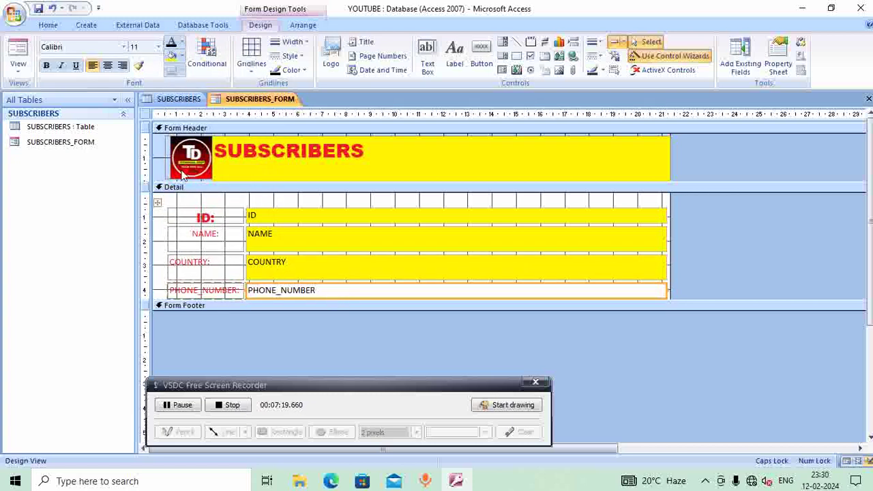
pyautogui.click(181, 56)
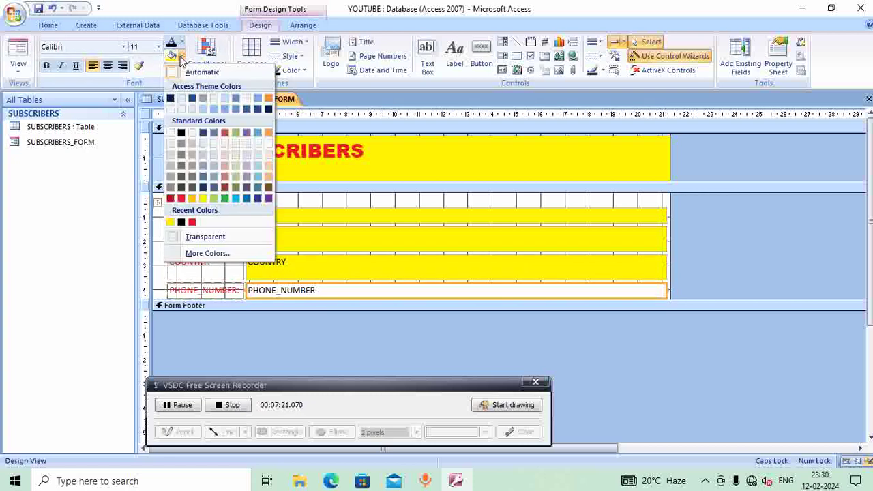
pyautogui.click(202, 197)
# - Switch SUBSCRIBERS_FORM from Design View to Form View
pyautogui.click(226, 218)
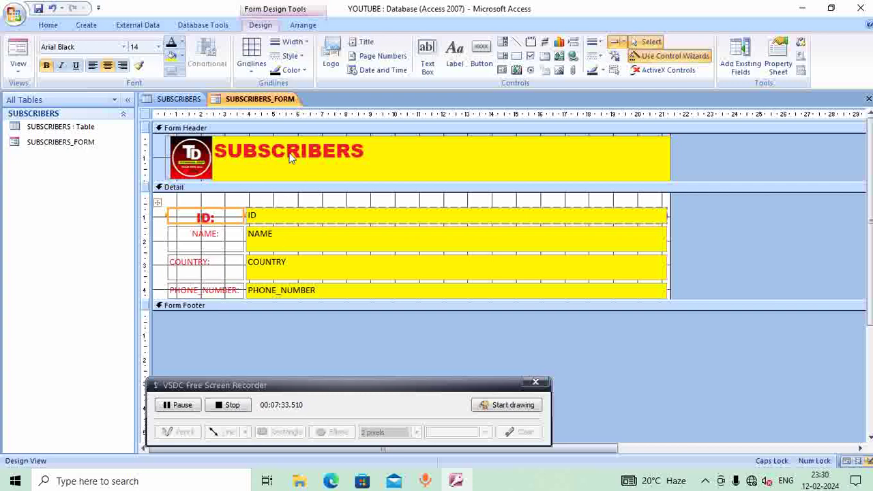
pyautogui.rightClick(262, 102)
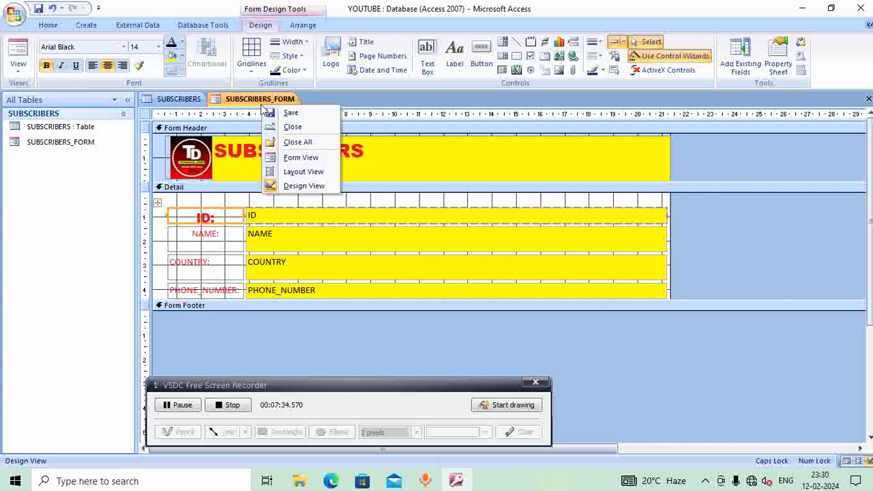
pyautogui.click(271, 157)
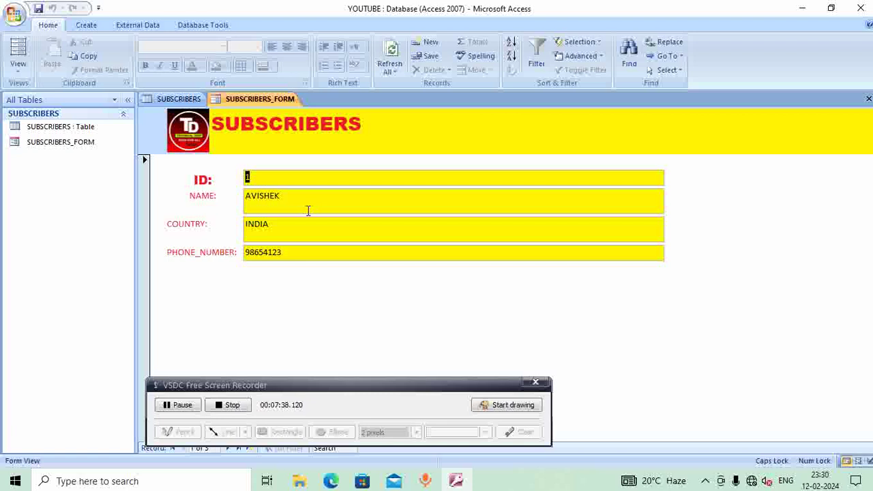
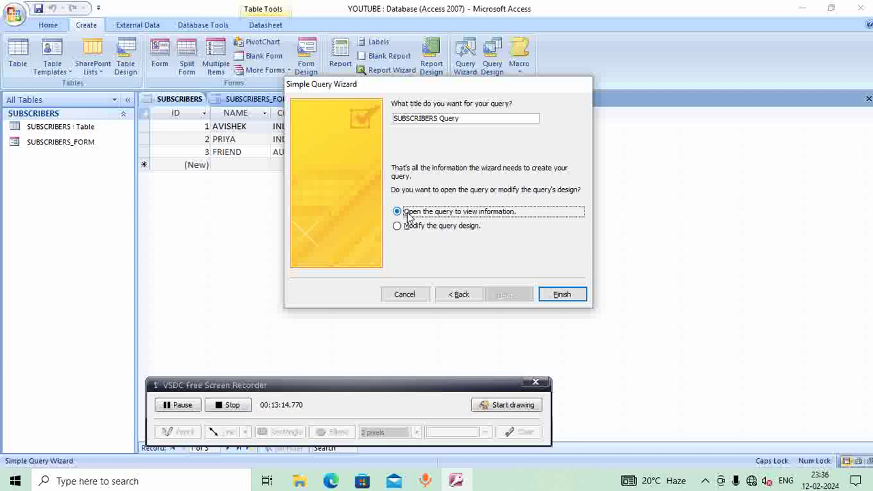
# - Finish the Simple Query Wizard to create and open SUBSCRIBERS Query, and widen its NAME and COUNTRY columns
pyautogui.click(561, 296)
pyautogui.moveTo(210, 113); pyautogui.dragTo(219, 112)
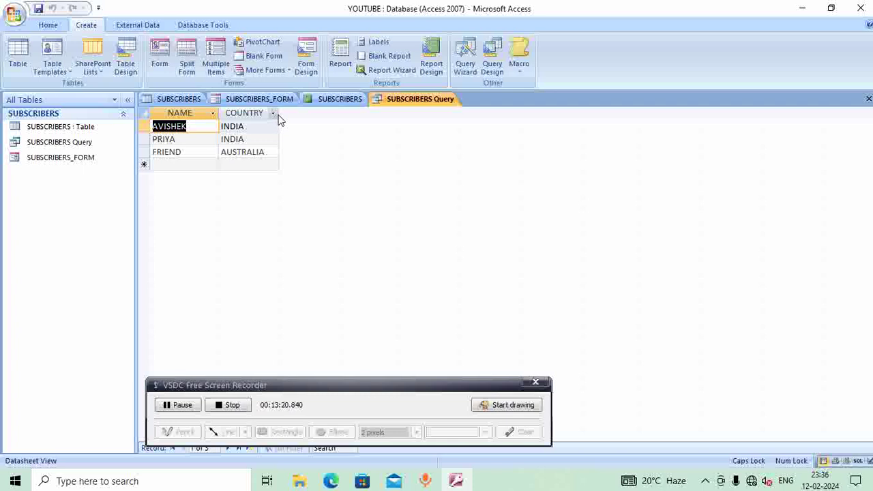
pyautogui.moveTo(279, 113); pyautogui.dragTo(292, 113)
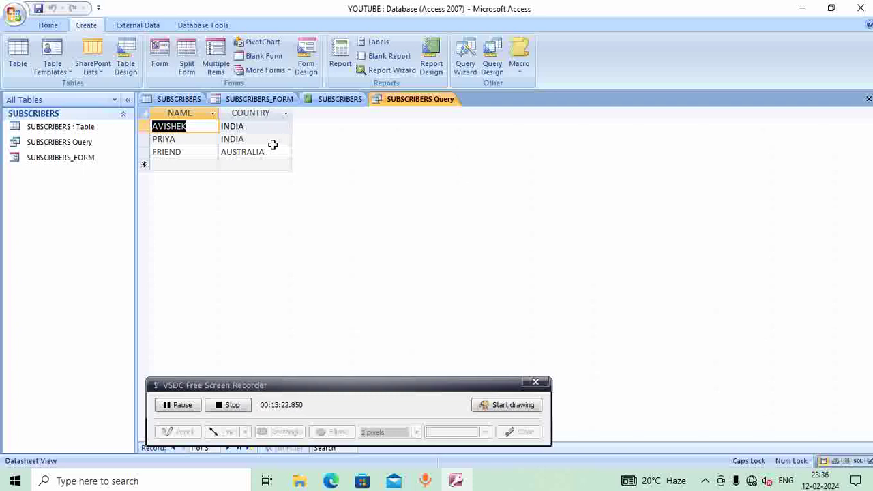
# - Close SUBSCRIBERS Query without saving the changes to its layout
pyautogui.rightClick(416, 105)
pyautogui.click(423, 125)
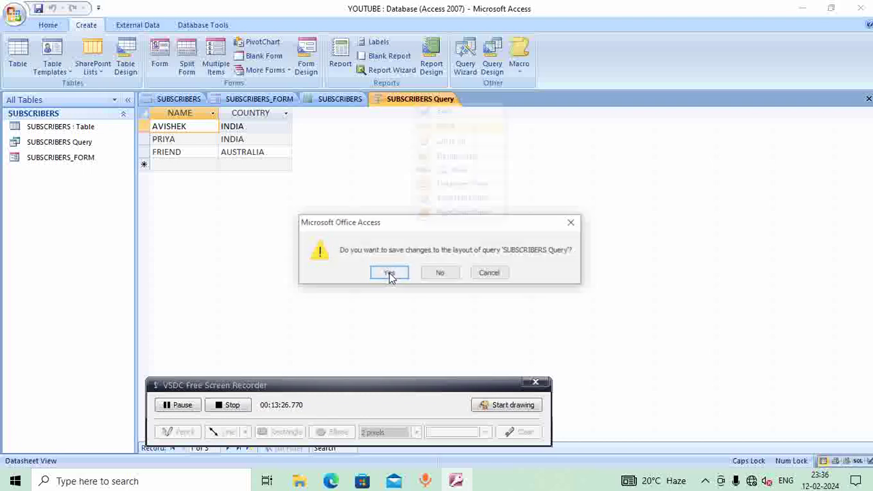
pyautogui.click(440, 273)
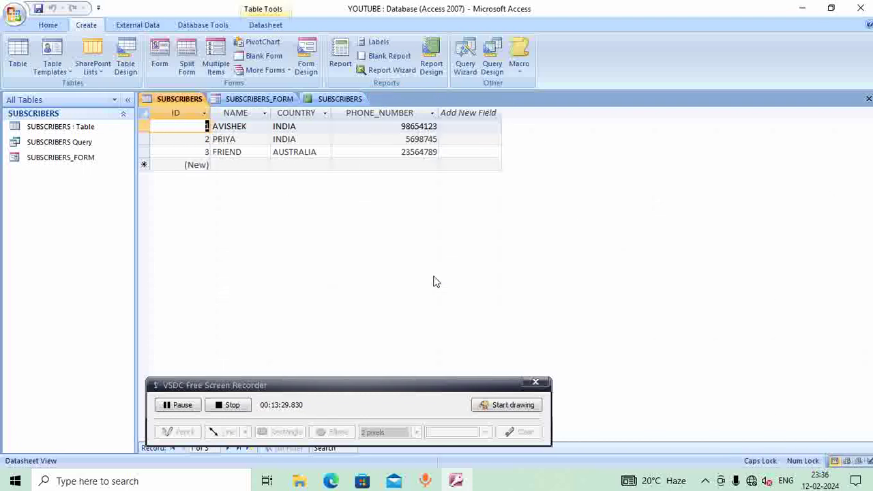
# - Create a new query in Design View and add the SUBSCRIBERS table as its source
pyautogui.click(492, 65)
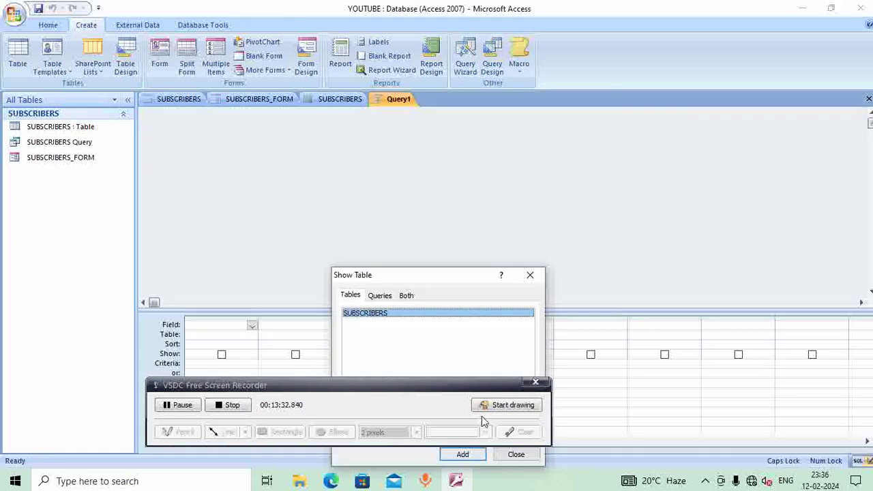
pyautogui.moveTo(418, 278); pyautogui.dragTo(550, 94)
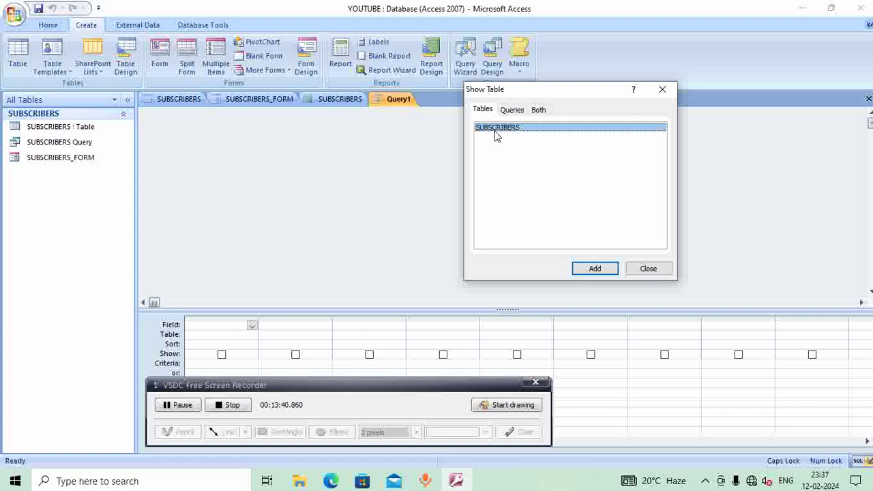
pyautogui.click(601, 269)
pyautogui.click(648, 268)
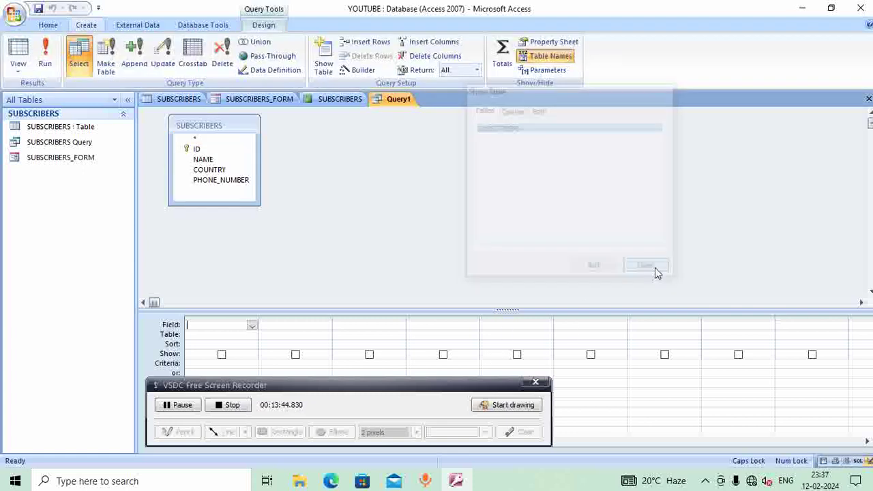
# - Widen the SUBSCRIBERS field list and set the first column of the query grid to the NAME field
pyautogui.moveTo(383, 385); pyautogui.dragTo(872, 14)
pyautogui.click(218, 180)
pyautogui.moveTo(259, 170); pyautogui.dragTo(358, 171)
pyautogui.click(224, 152)
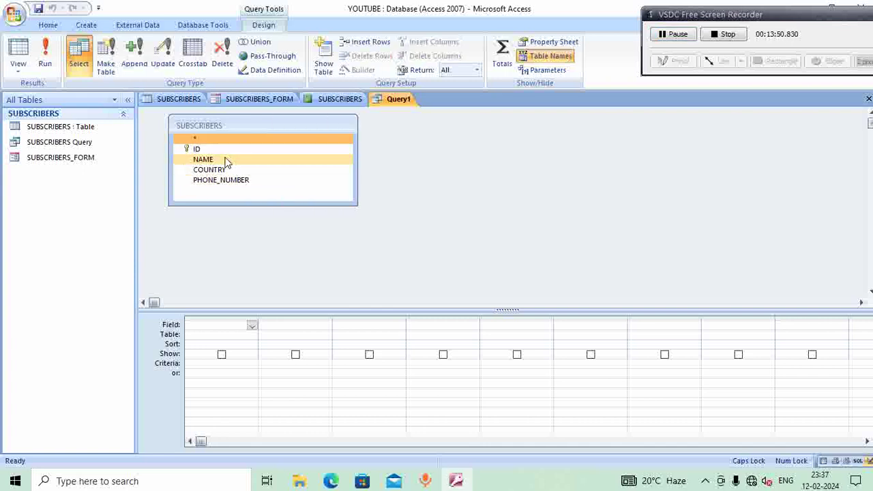
pyautogui.click(226, 159)
pyautogui.click(199, 325)
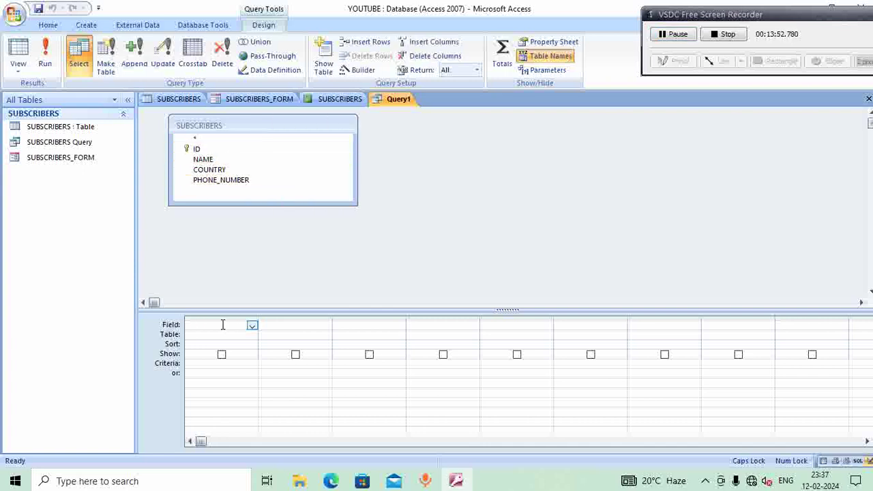
pyautogui.click(255, 328)
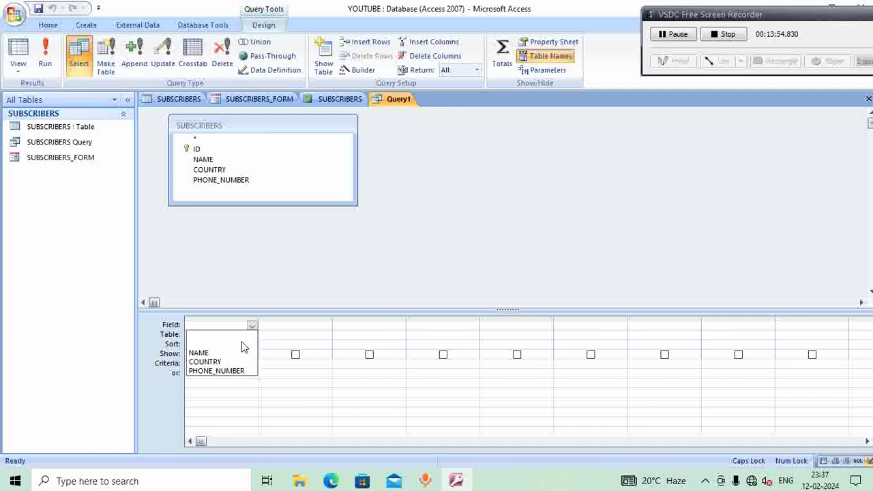
pyautogui.click(240, 353)
# - Check the NAME values in the SUBSCRIBERS table, enter ="*A" as the NAME criterion in Query1, and run the query
pyautogui.click(191, 365)
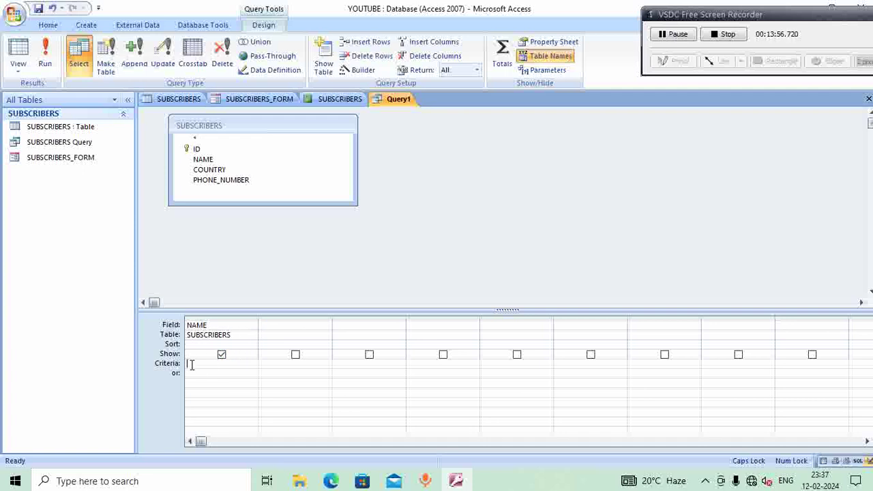
pyautogui.click(176, 99)
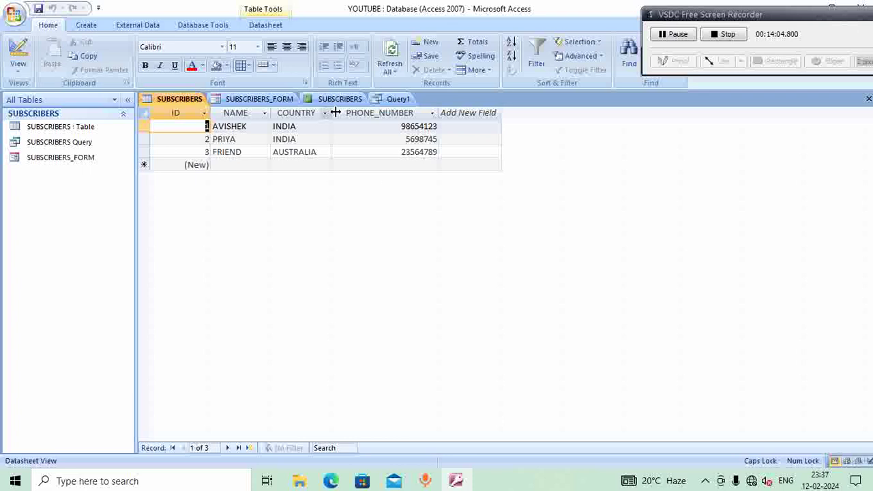
pyautogui.click(397, 99)
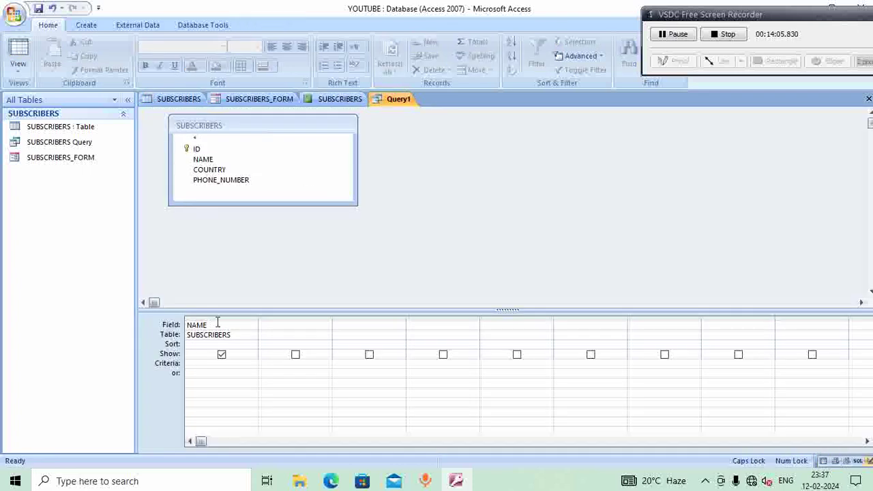
pyautogui.click(178, 98)
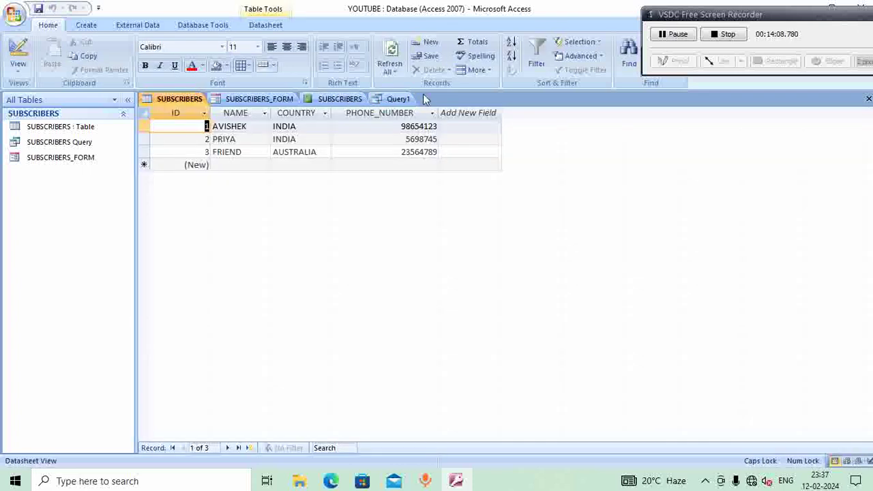
pyautogui.click(409, 99)
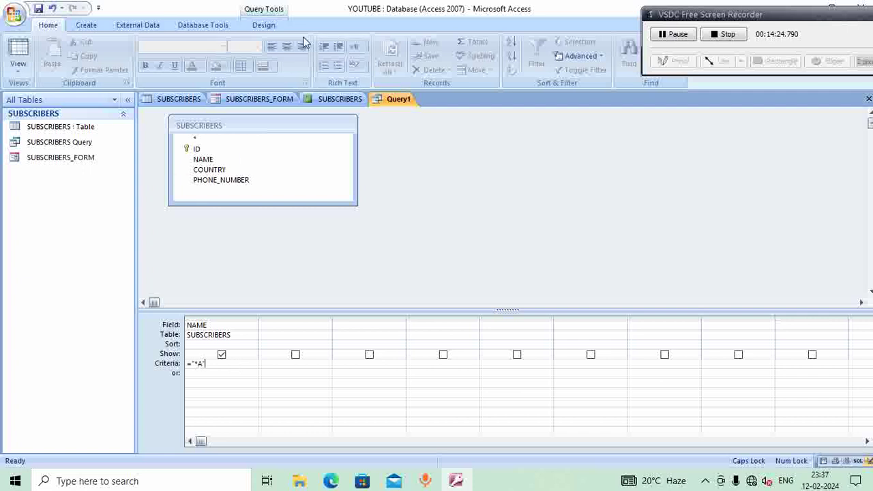
pyautogui.click(254, 24)
pyautogui.click(45, 54)
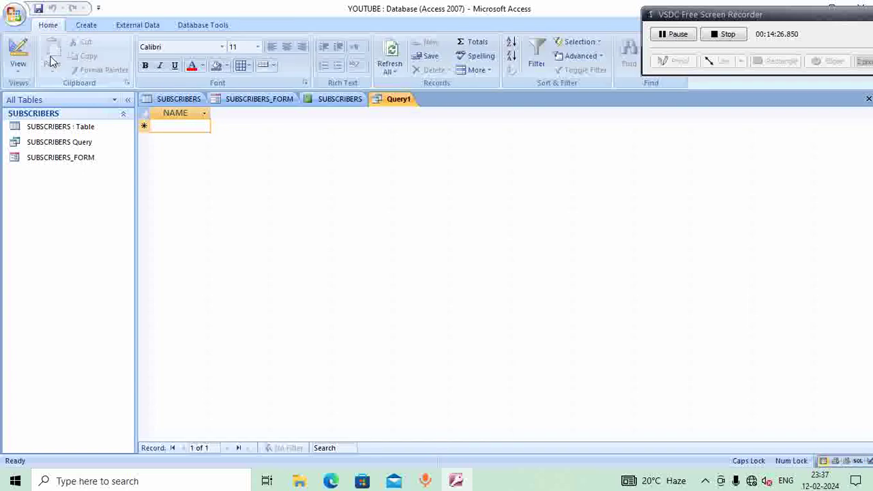
# - Return Query1 to Design View, remove the equals sign from the NAME criterion so it matches "*A", and run the query
pyautogui.click(178, 99)
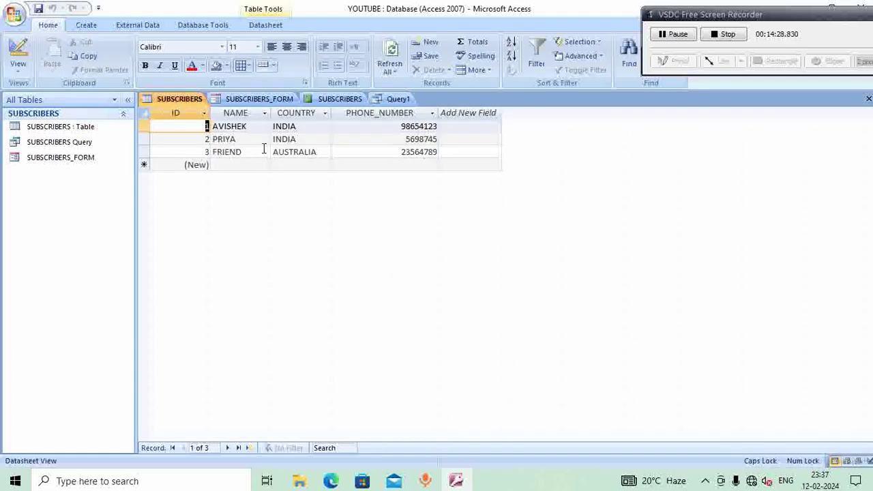
pyautogui.click(396, 102)
pyautogui.rightClick(383, 100)
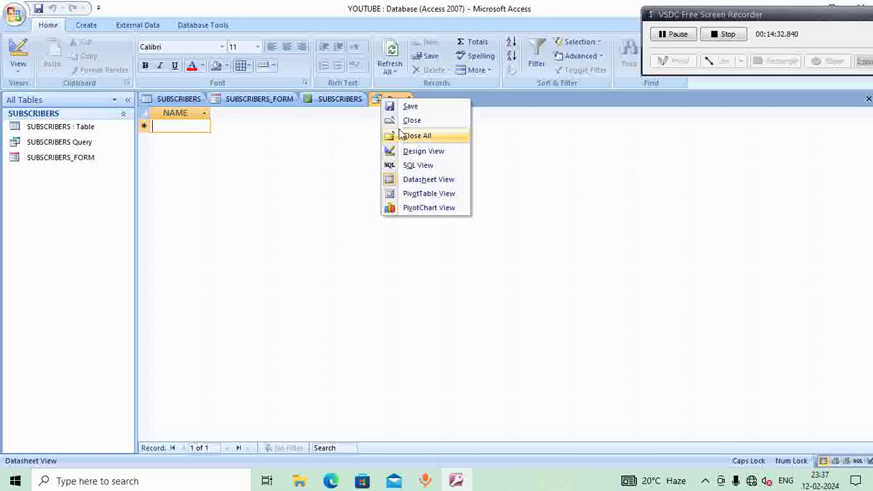
pyautogui.click(411, 151)
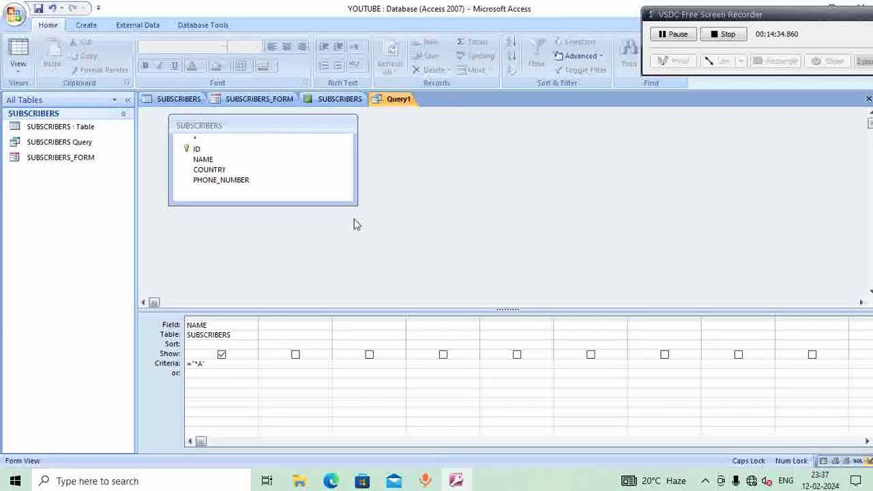
pyautogui.click(193, 363)
pyautogui.press('BackSpace')
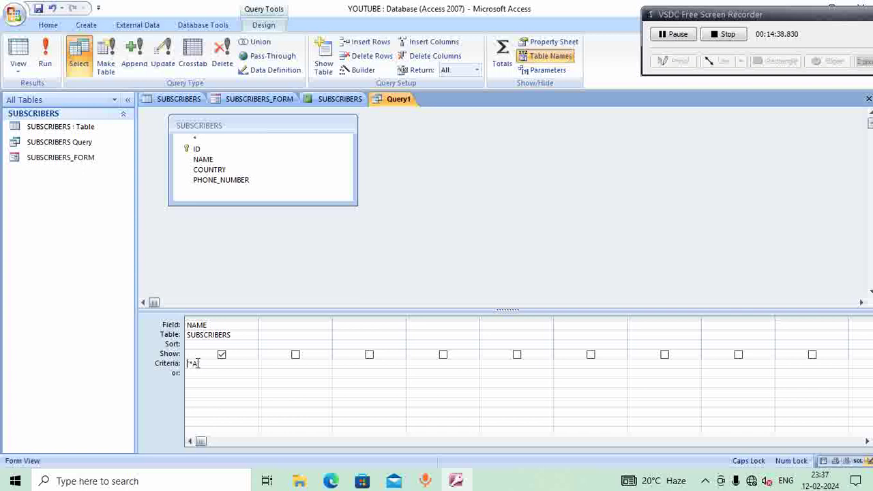
pyautogui.click(43, 73)
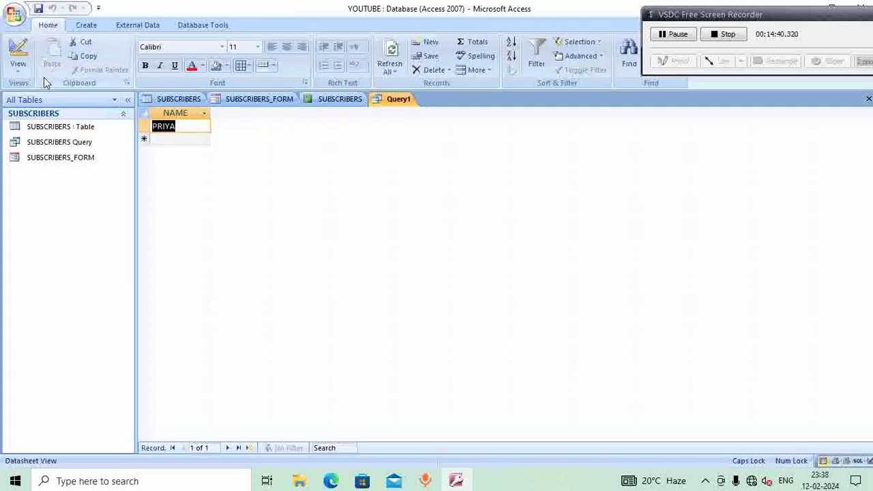
pyautogui.click(187, 126)
pyautogui.moveTo(188, 128); pyautogui.dragTo(145, 128)
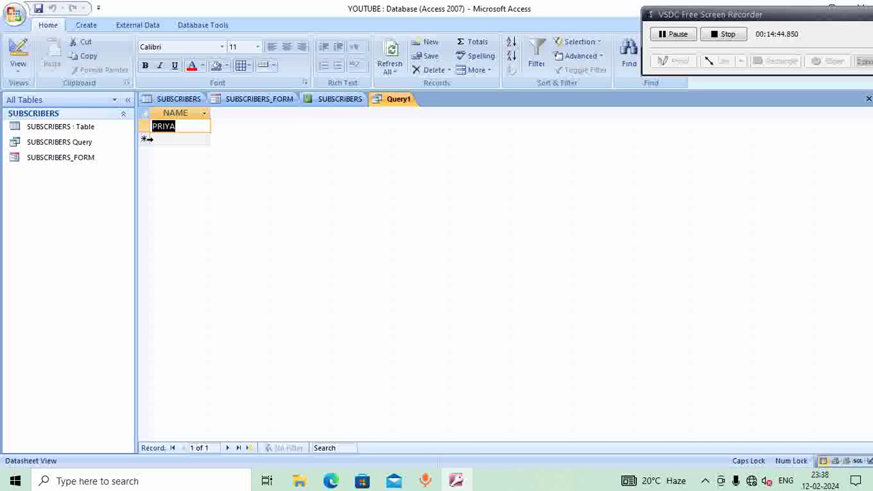
# - Change the NAME criterion in Query1's design to Like "A*" and run the query
pyautogui.rightClick(399, 102)
pyautogui.click(423, 156)
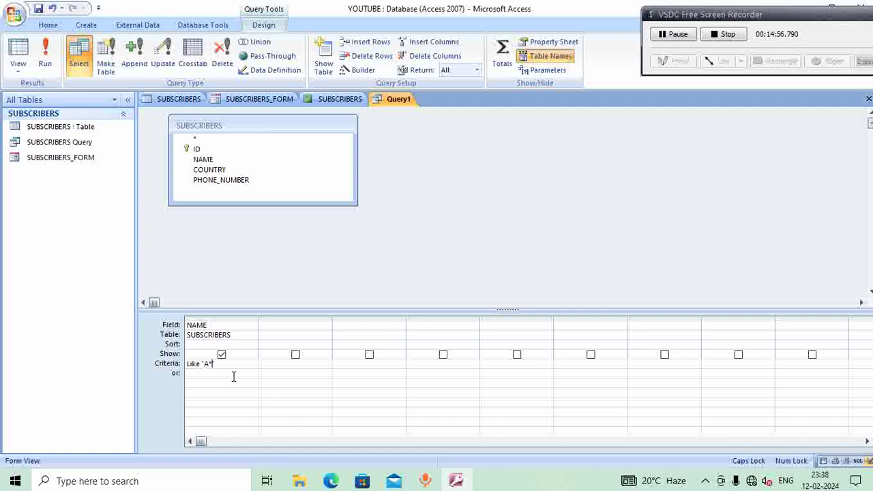
pyautogui.click(40, 62)
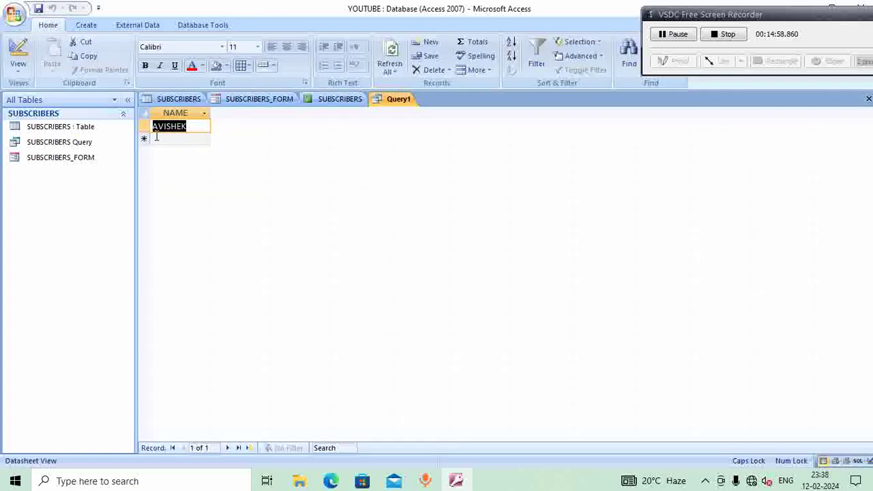
# - Change the NAME criterion in Query1's design to Like "F*" and run the query
pyautogui.rightClick(382, 105)
pyautogui.click(409, 152)
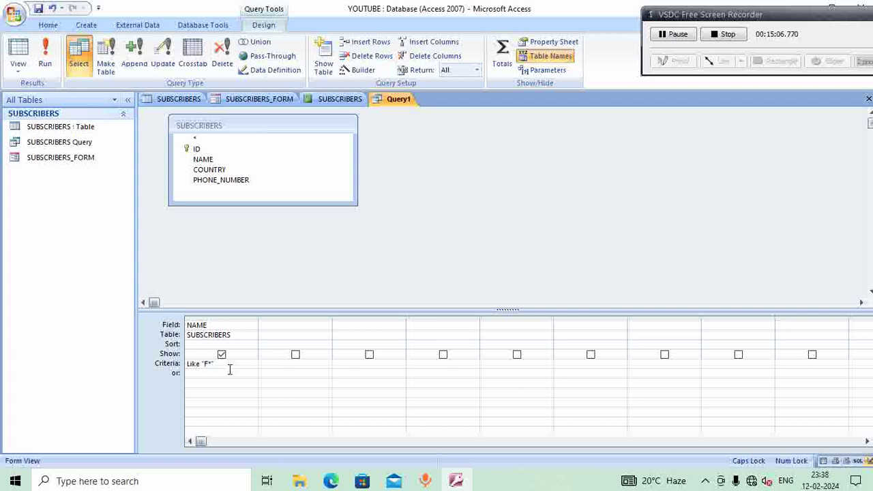
pyautogui.click(45, 57)
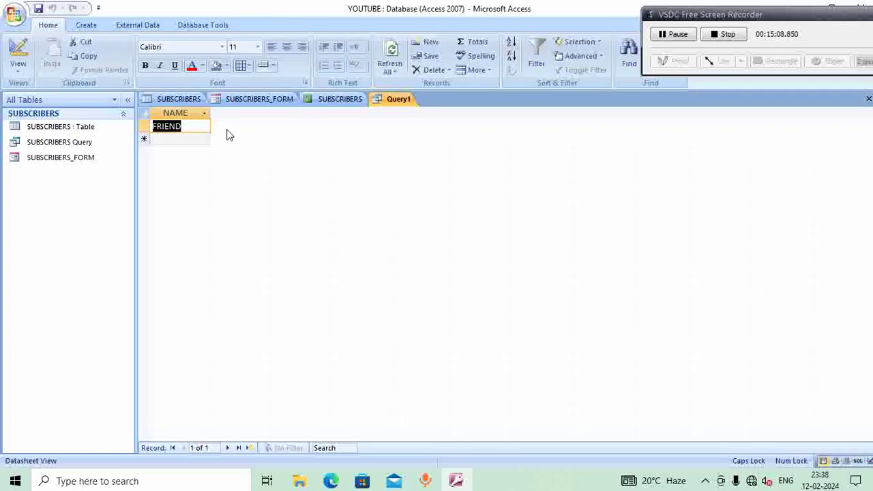
# - Switch Query1's field to COUNTRY with the criterion Like "I*", run the query, and compare the result with the SUBSCRIBERS table
pyautogui.rightClick(386, 100)
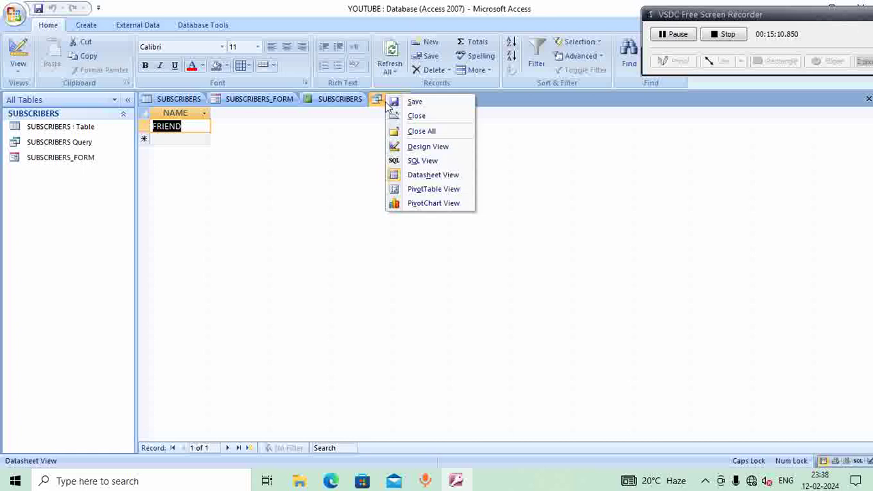
pyautogui.click(395, 145)
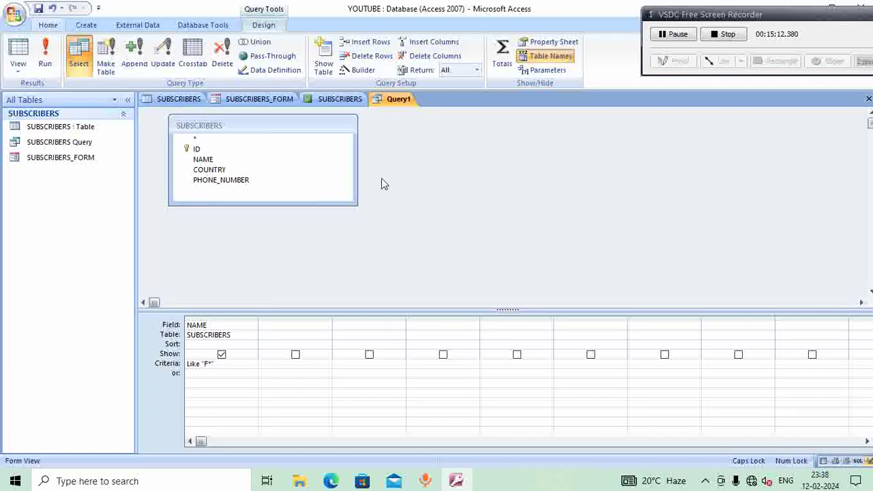
pyautogui.click(222, 326)
pyautogui.click(253, 324)
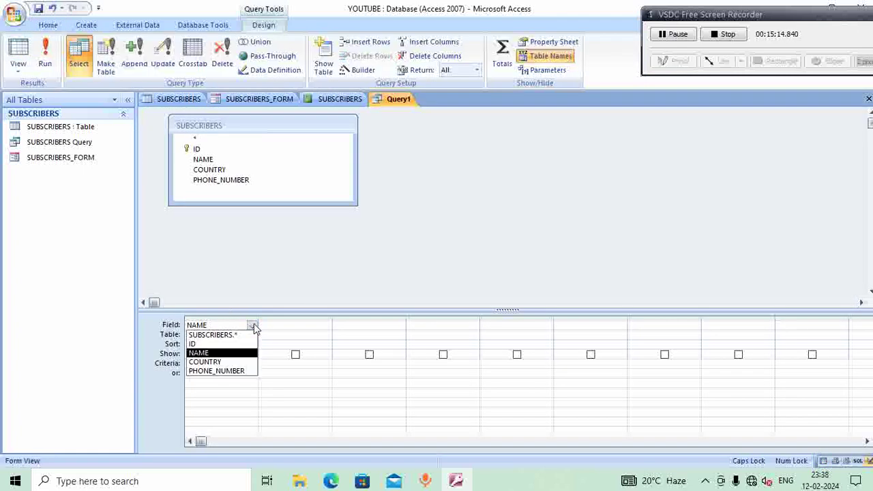
pyautogui.click(210, 363)
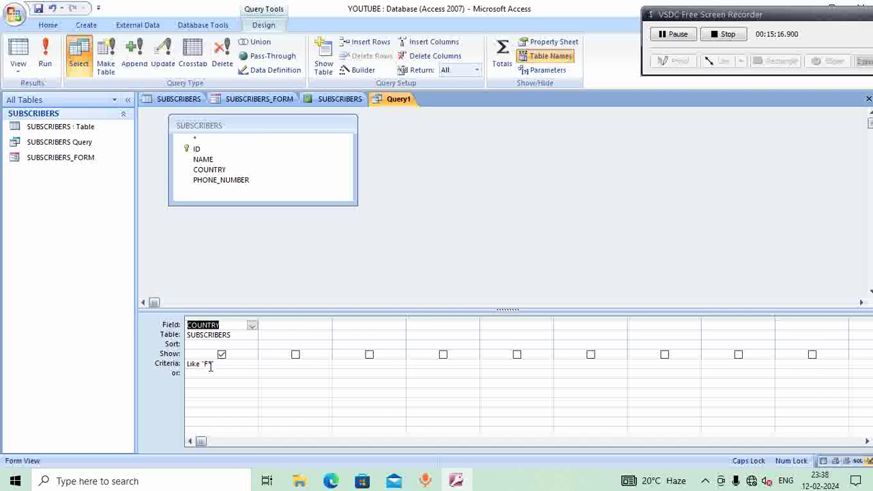
pyautogui.click(208, 366)
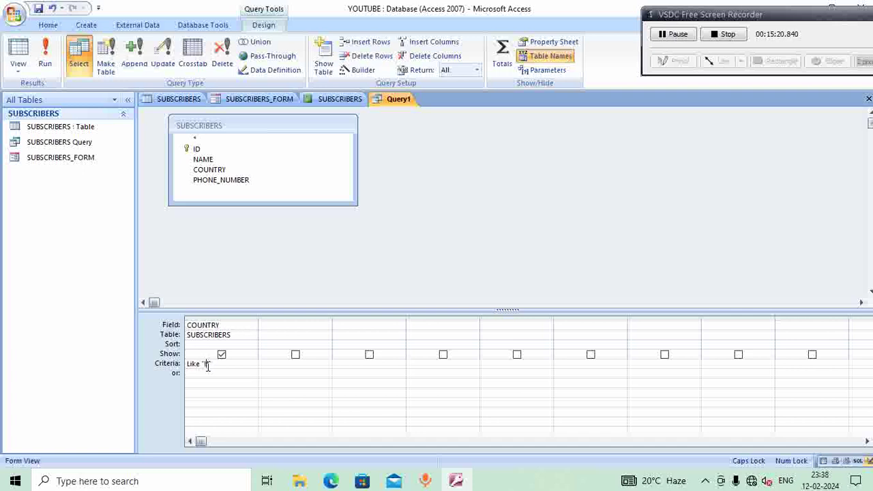
pyautogui.write('Like "I*"')
pyautogui.click(45, 62)
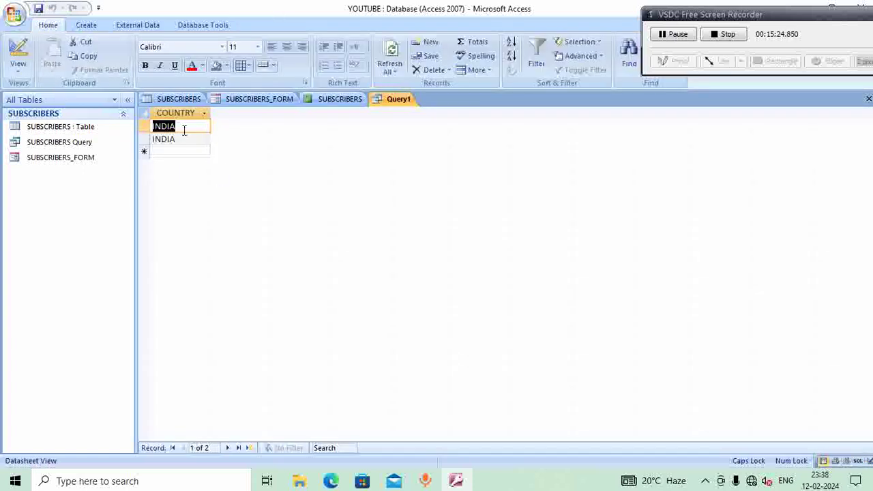
pyautogui.click(179, 99)
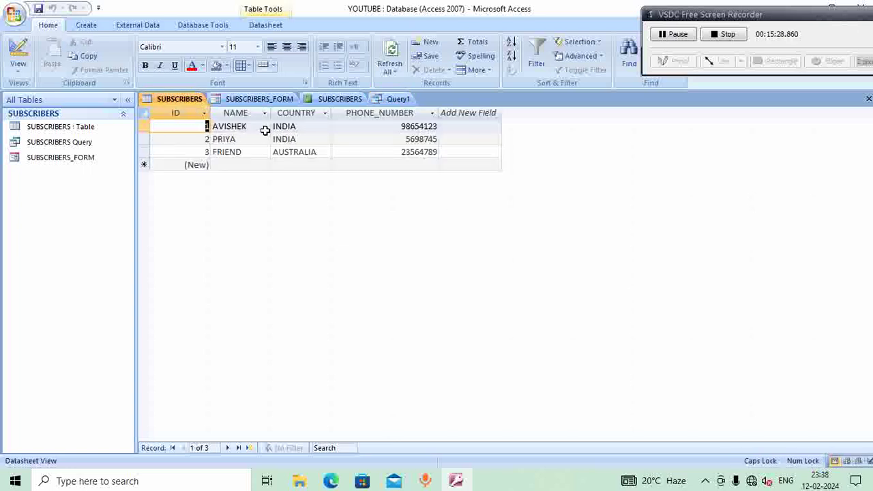
pyautogui.click(401, 100)
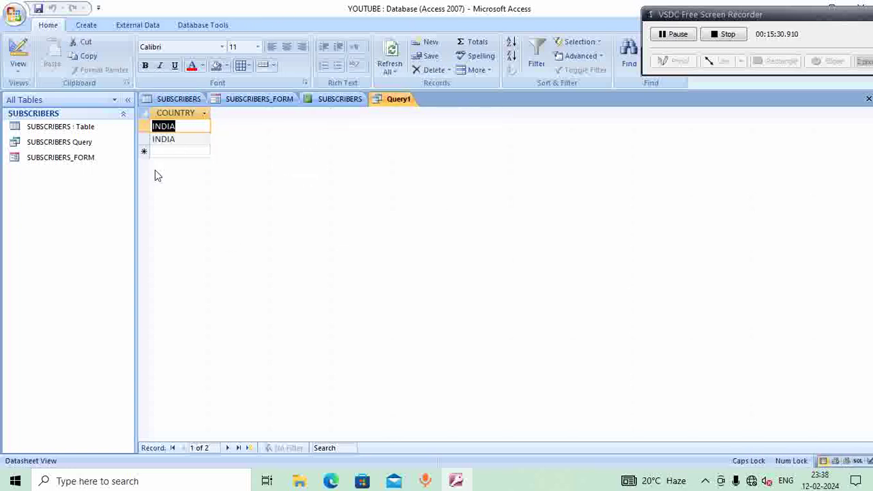
# - Switch Query1's field to PHONE_NUMBER, replace its criterion with >90000000, and run the query
pyautogui.rightClick(408, 102)
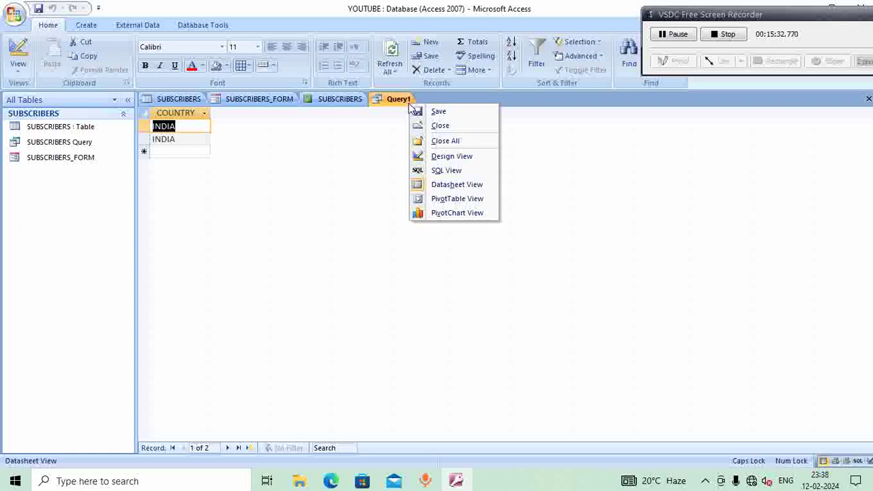
pyautogui.click(423, 158)
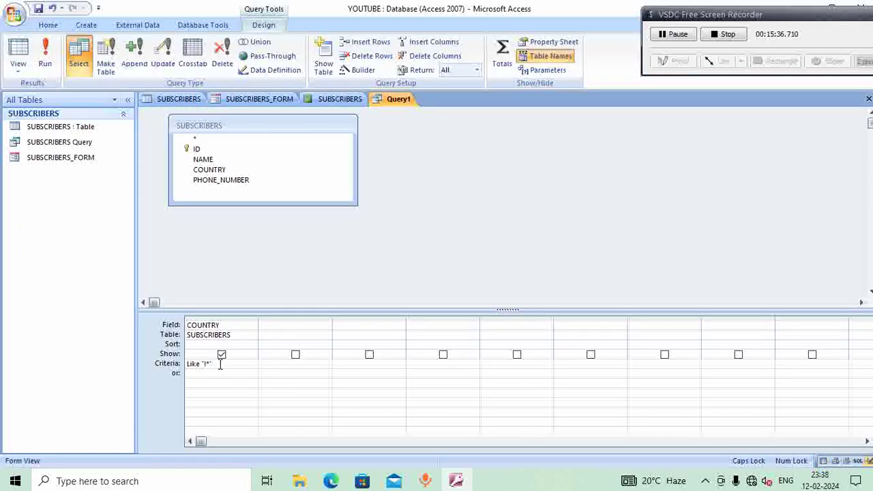
pyautogui.click(236, 324)
pyautogui.click(251, 326)
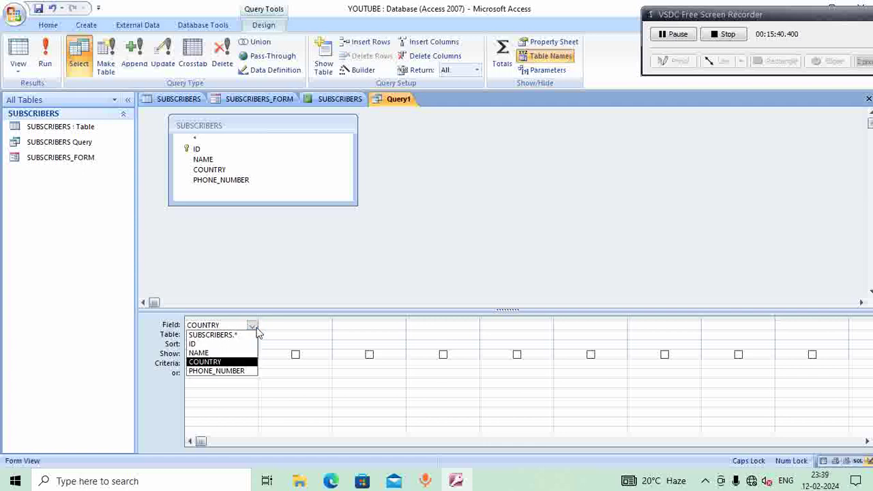
pyautogui.click(245, 377)
pyautogui.click(188, 364)
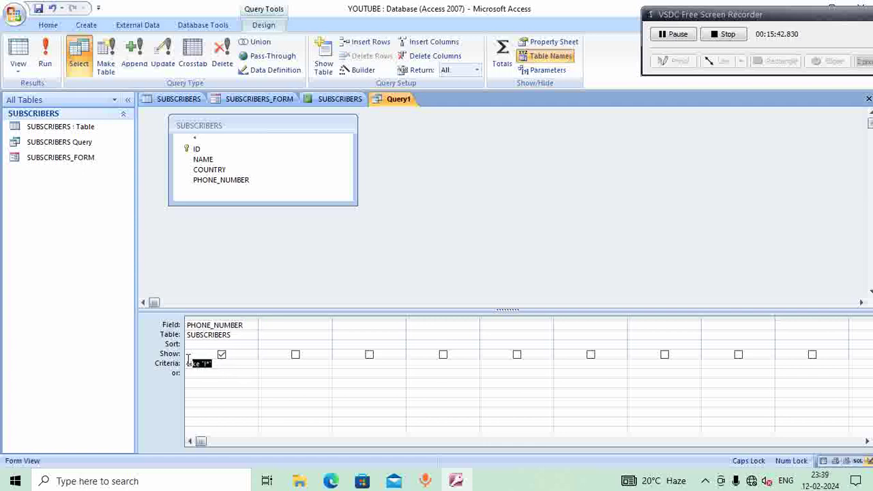
pyautogui.press('Delete')
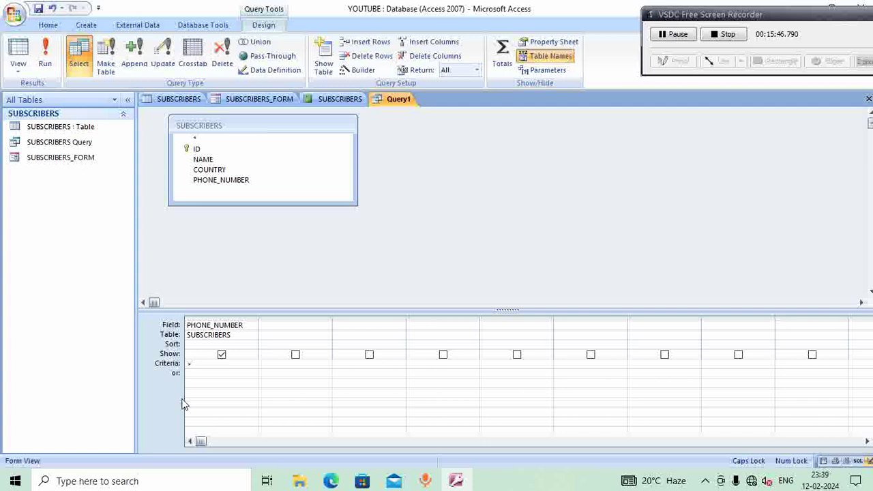
pyautogui.write('>90000000')
pyautogui.click(45, 56)
pyautogui.moveTo(175, 127); pyautogui.dragTo(219, 127)
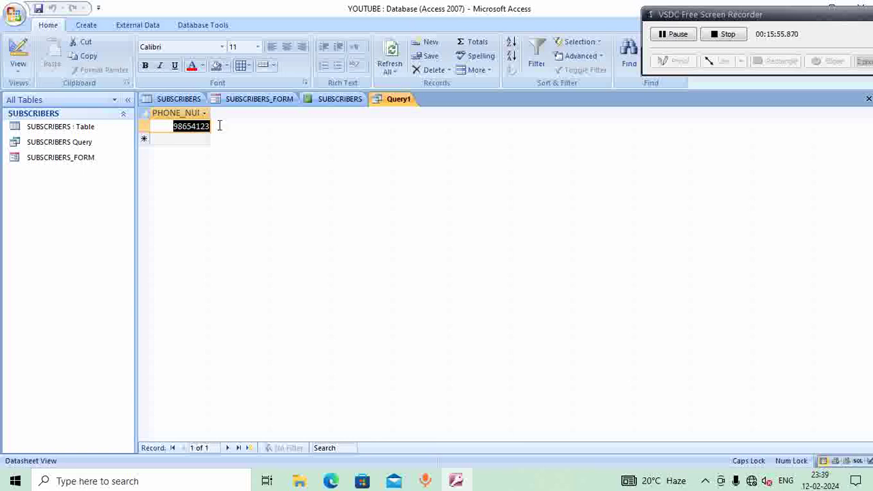
# - Return Query1 to Design View and examine its PHONE_NUMBER criterion
pyautogui.rightClick(391, 101)
pyautogui.click(399, 159)
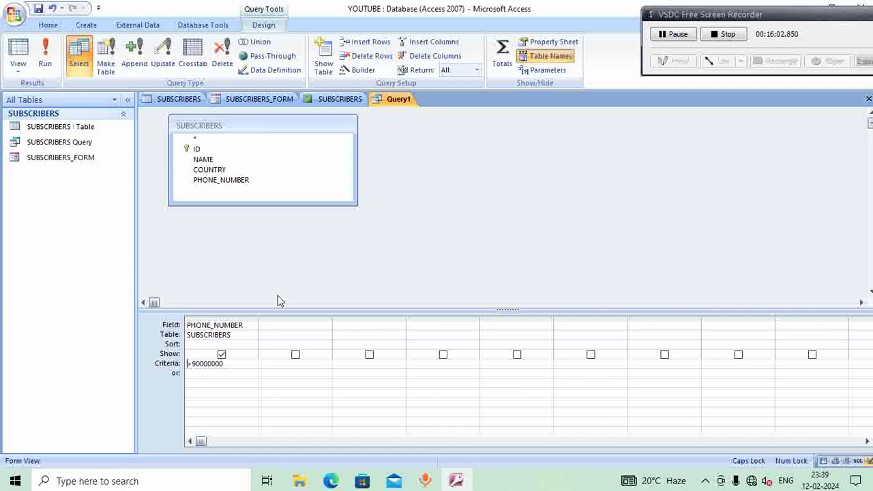
pyautogui.click(222, 366)
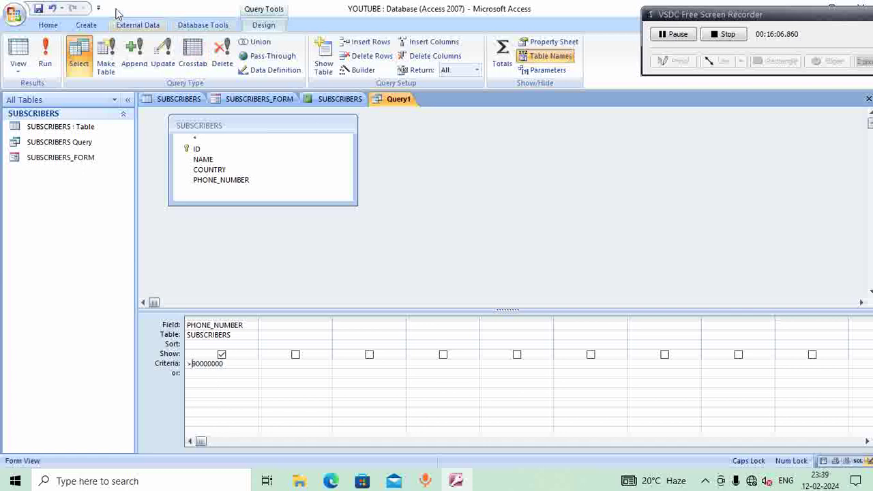
# - Start a new query with the Crosstab Query Wizard, saving the open query as Query1
pyautogui.click(86, 24)
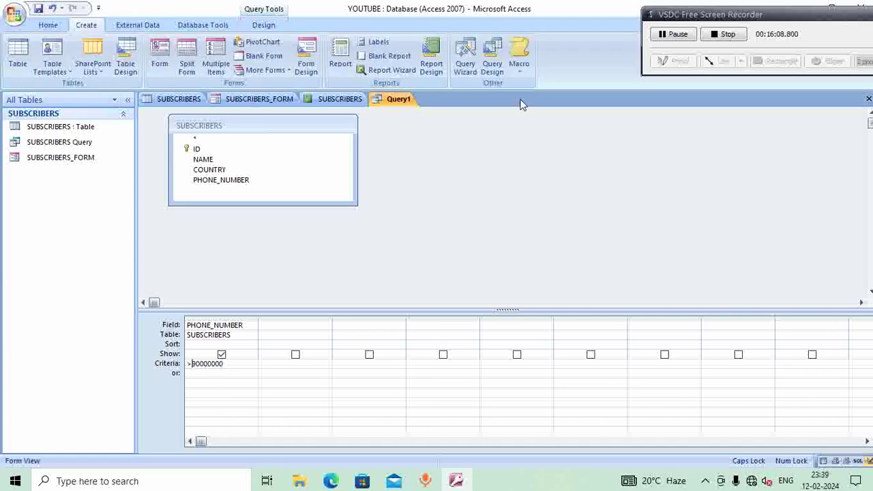
pyautogui.click(467, 73)
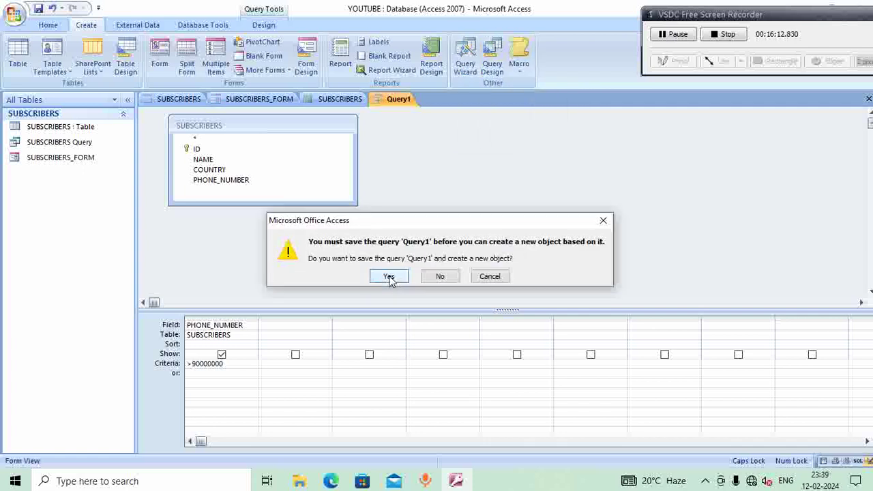
pyautogui.click(389, 279)
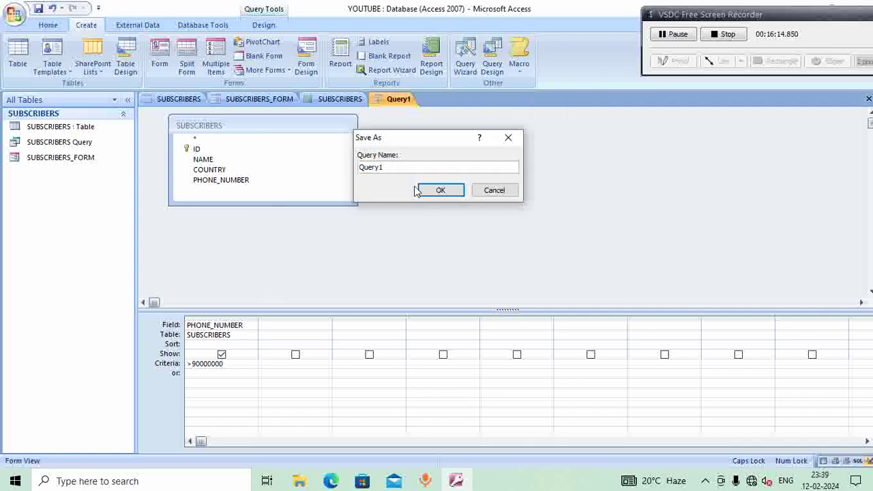
pyautogui.click(439, 191)
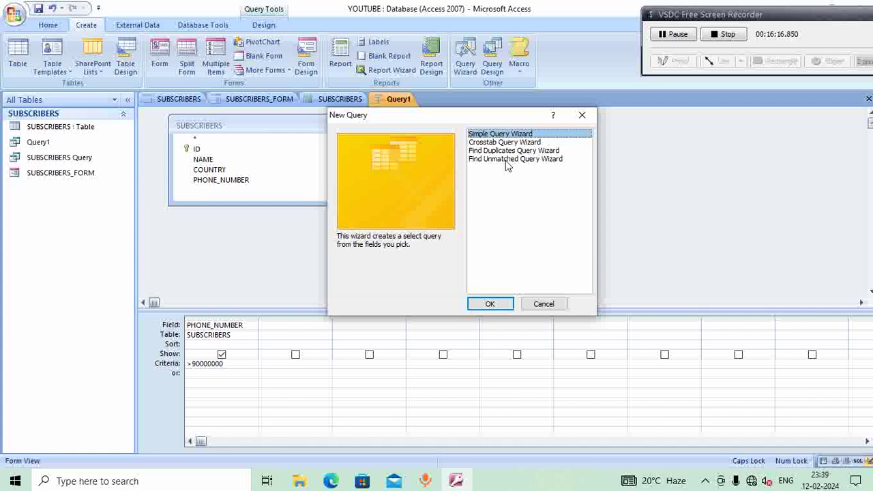
pyautogui.click(499, 142)
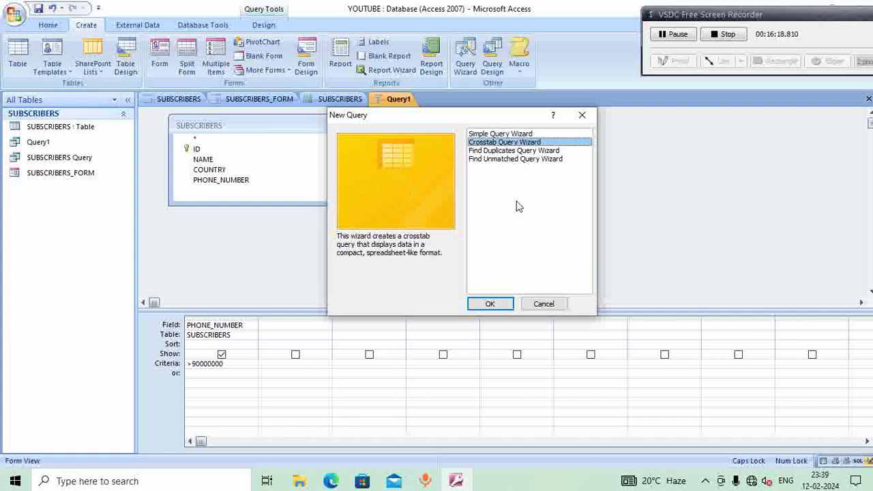
pyautogui.click(497, 309)
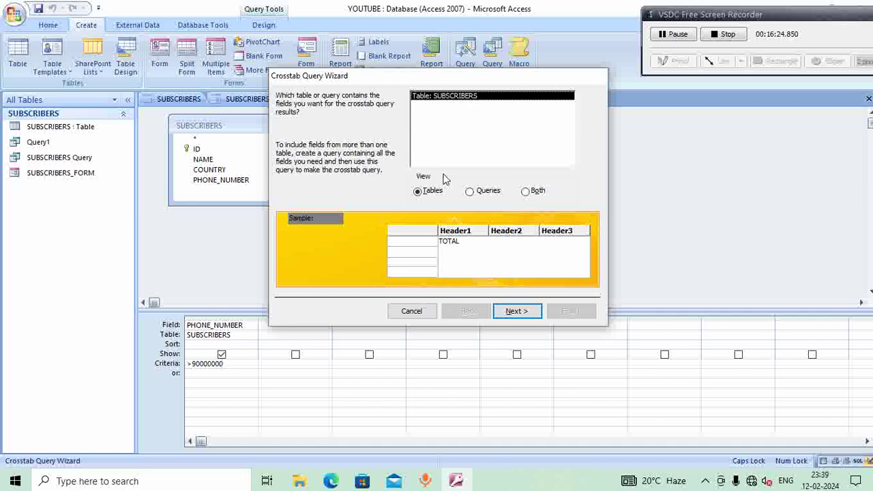
# - Try to base the crosstab query on the existing SUBSCRIBERS Query
pyautogui.click(485, 193)
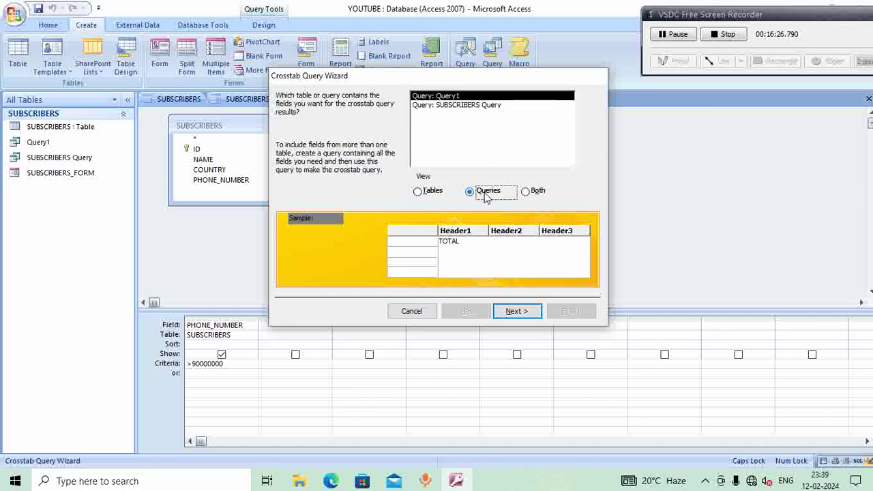
pyautogui.click(452, 107)
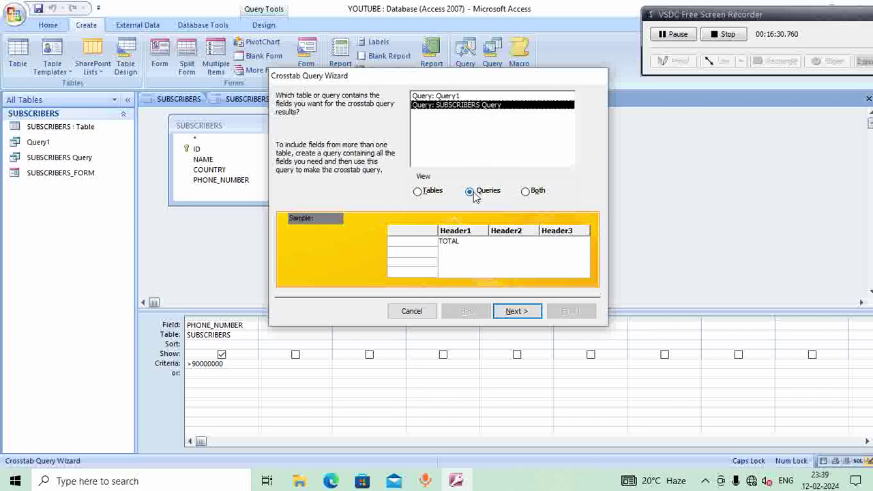
pyautogui.click(512, 320)
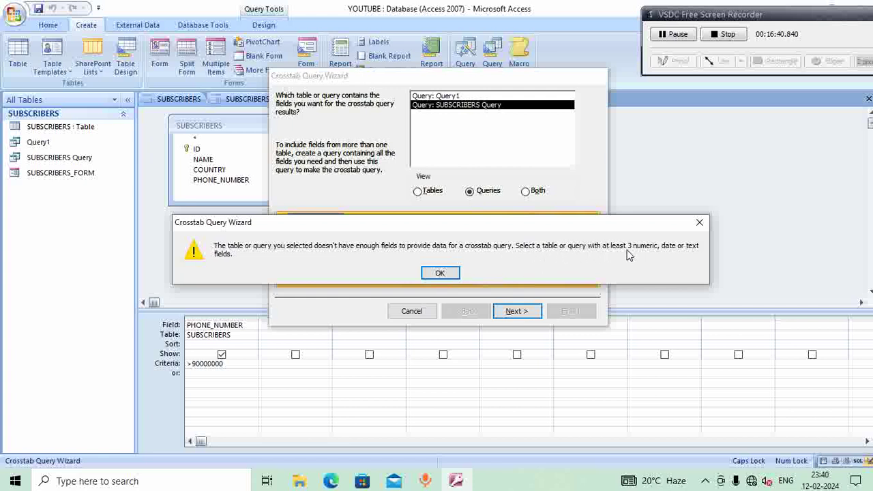
pyautogui.click(439, 273)
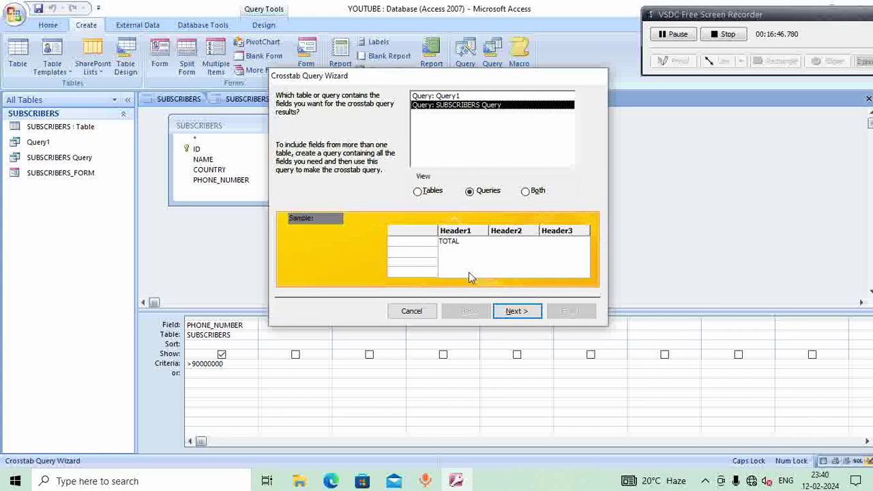
# - Base the crosstab query on the SUBSCRIBERS table and continue to the row headings
pyautogui.hotkey('alt', 't')
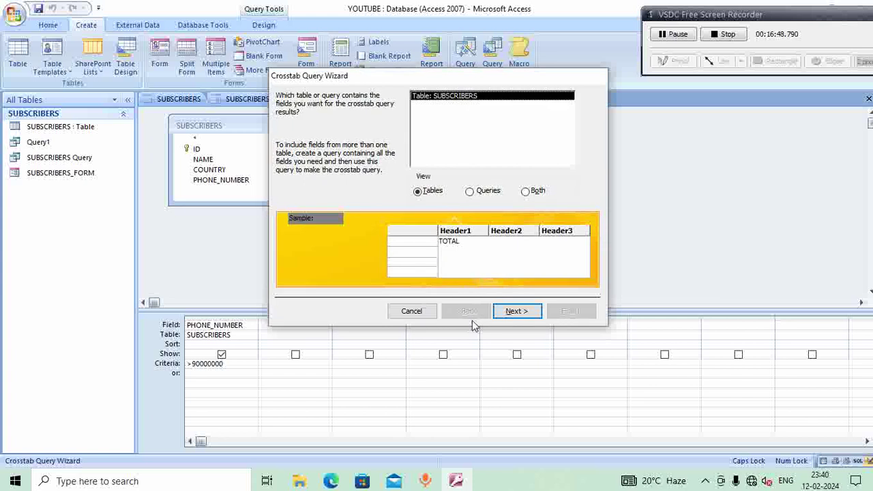
pyautogui.click(418, 192)
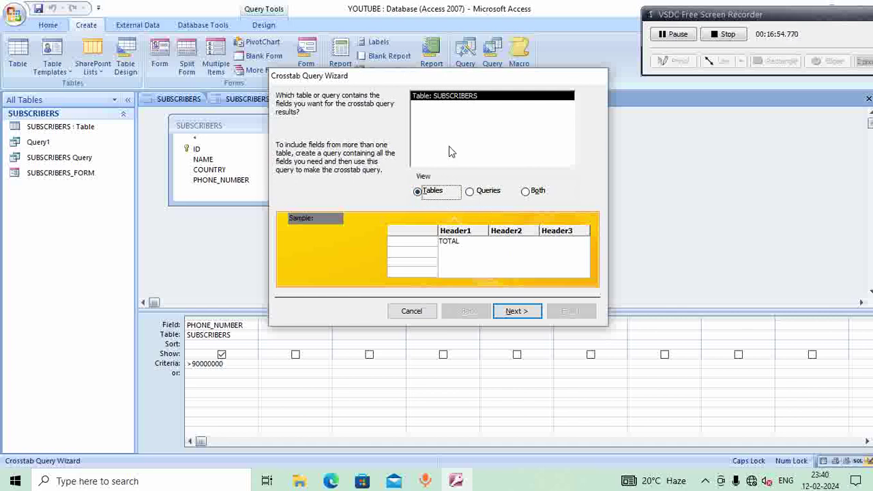
pyautogui.click(441, 100)
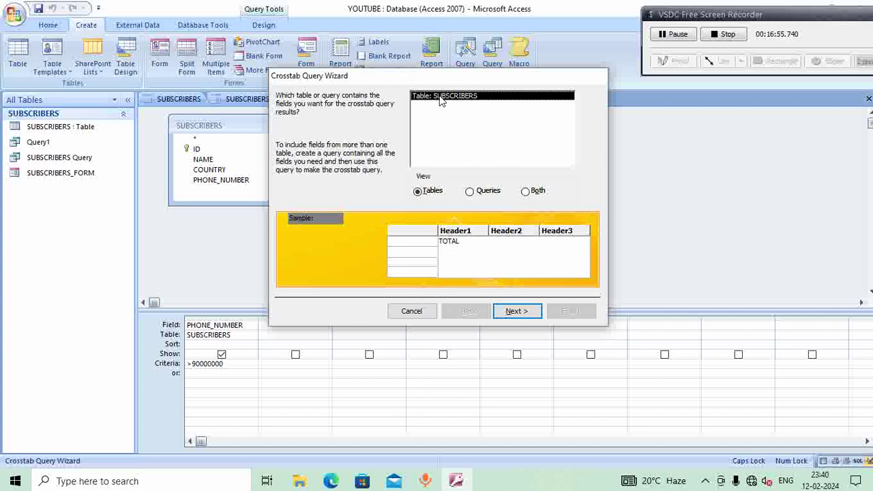
pyautogui.click(514, 311)
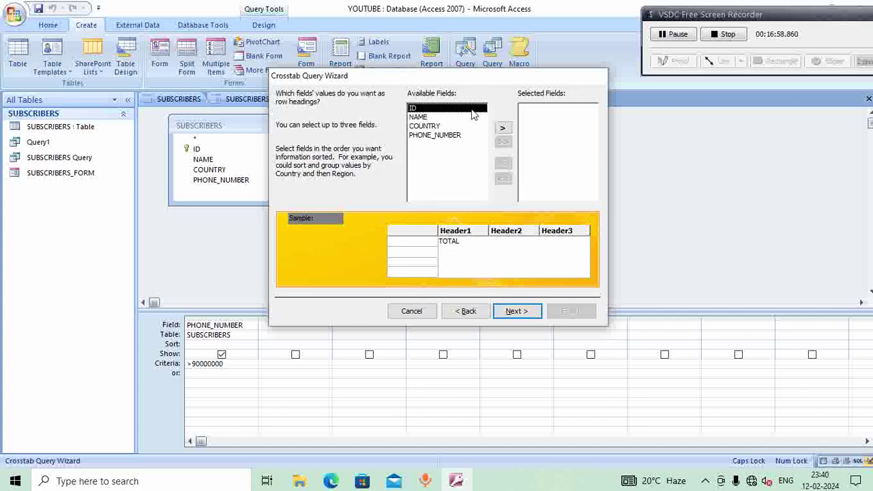
# - Choose NAME and PHONE_NUMBER as the crosstab query's row headings
pyautogui.click(426, 117)
pyautogui.click(502, 128)
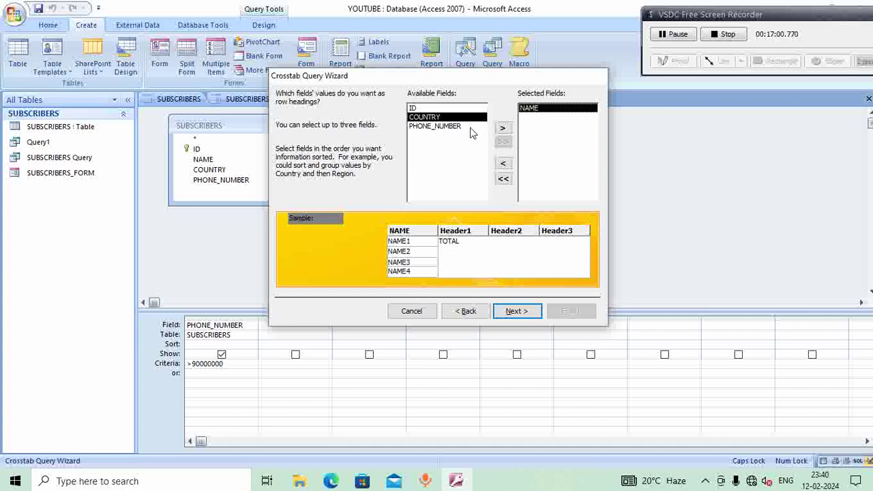
pyautogui.click(440, 120)
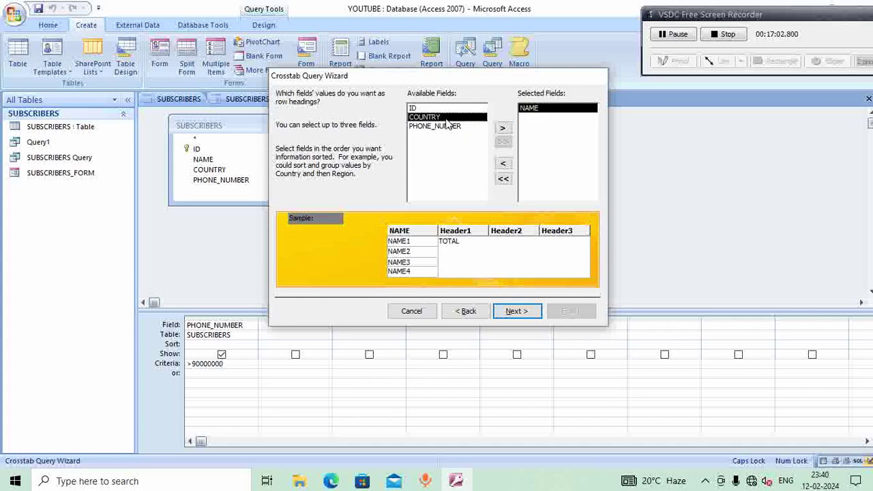
pyautogui.click(446, 126)
pyautogui.click(502, 128)
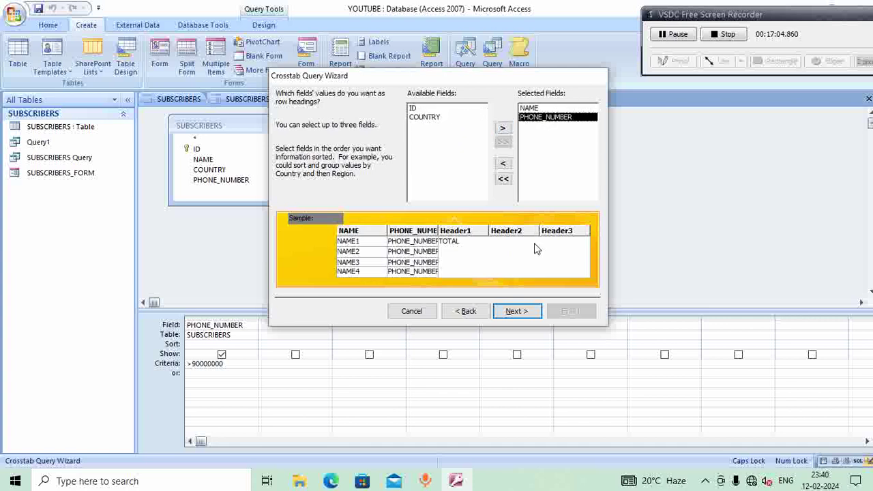
pyautogui.click(514, 313)
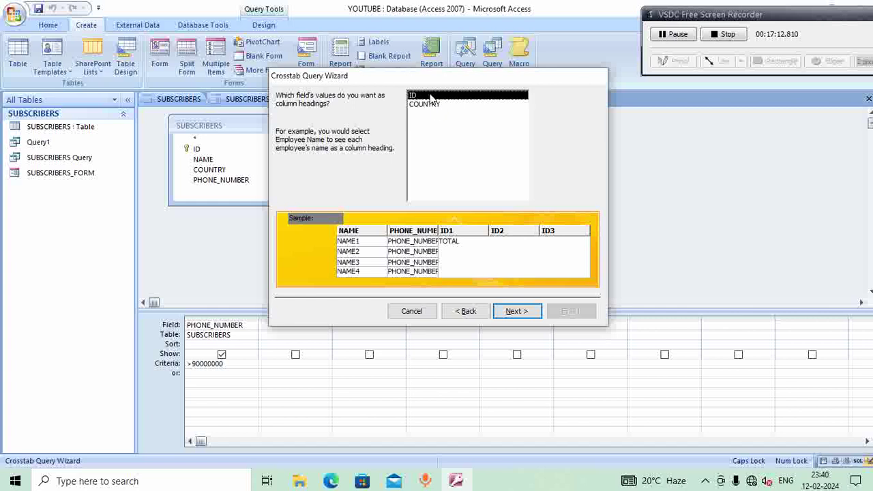
# - Use ID for column headings and Count of COUNTRY with row sums, and finish the query as SUBSCRIBERS_Crosstab
pyautogui.click(507, 311)
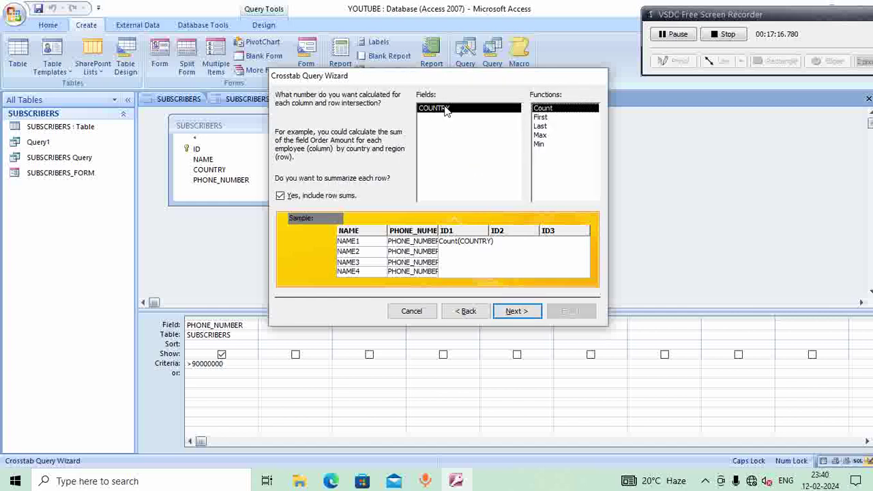
pyautogui.click(513, 315)
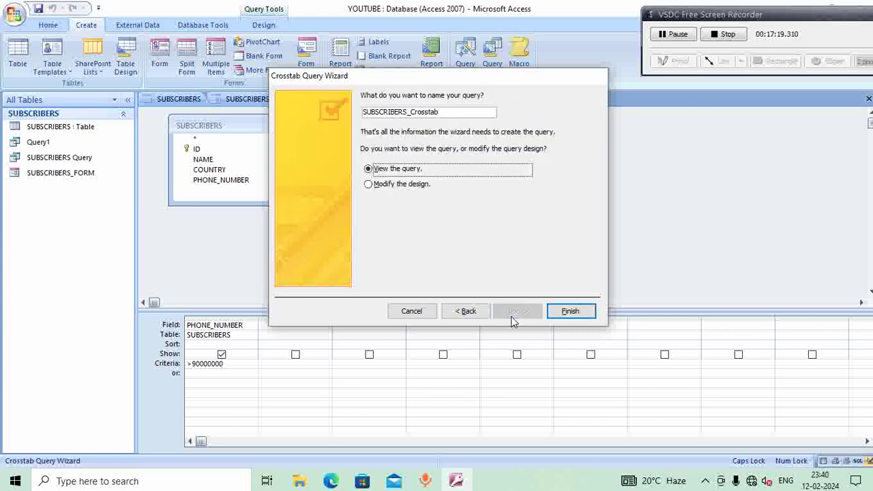
pyautogui.click(564, 311)
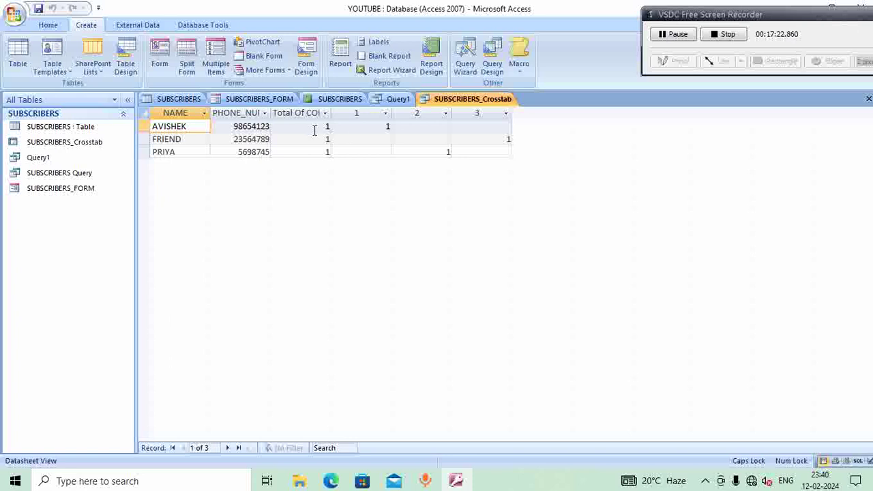
# - Widen the PHONE_NUMBER, Total Of COUNTRY, 1, 2 and 3 columns in the SUBSCRIBERS_Crosstab datasheet
pyautogui.moveTo(330, 113); pyautogui.dragTo(359, 113)
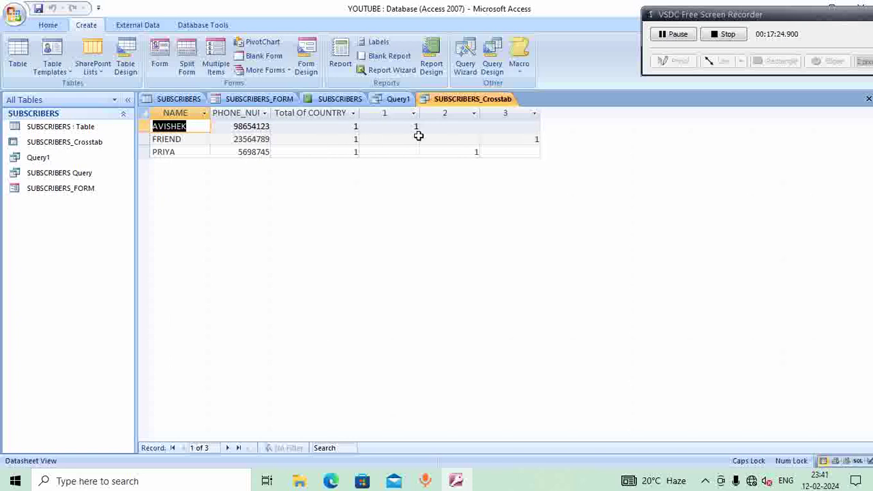
pyautogui.moveTo(422, 113); pyautogui.dragTo(444, 113)
pyautogui.moveTo(504, 113); pyautogui.dragTo(526, 113)
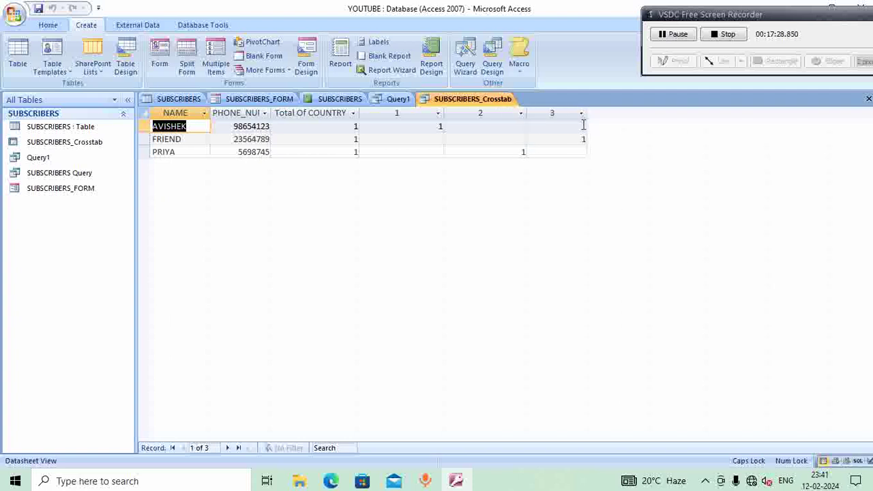
pyautogui.moveTo(586, 113); pyautogui.dragTo(613, 113)
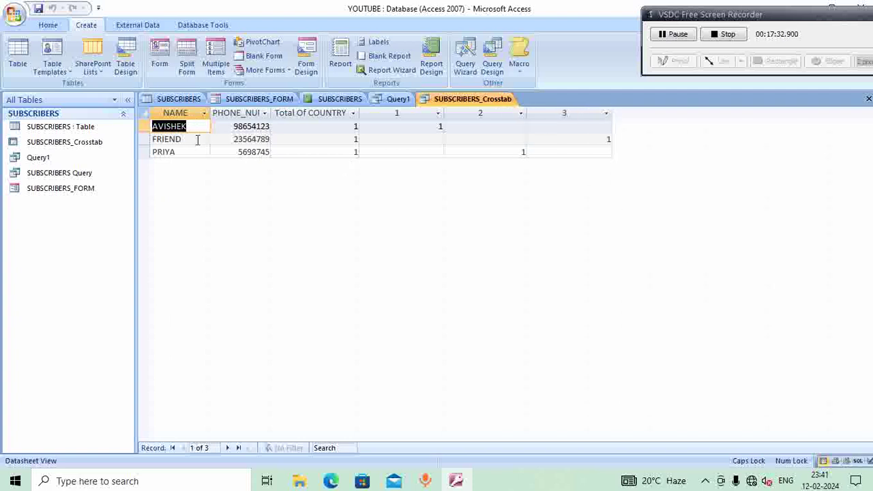
pyautogui.moveTo(271, 114); pyautogui.dragTo(304, 114)
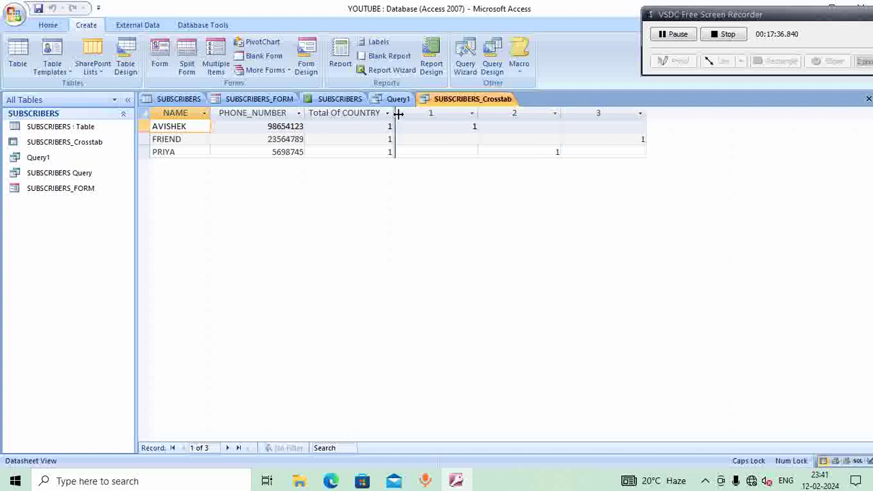
pyautogui.moveTo(394, 113); pyautogui.dragTo(409, 114)
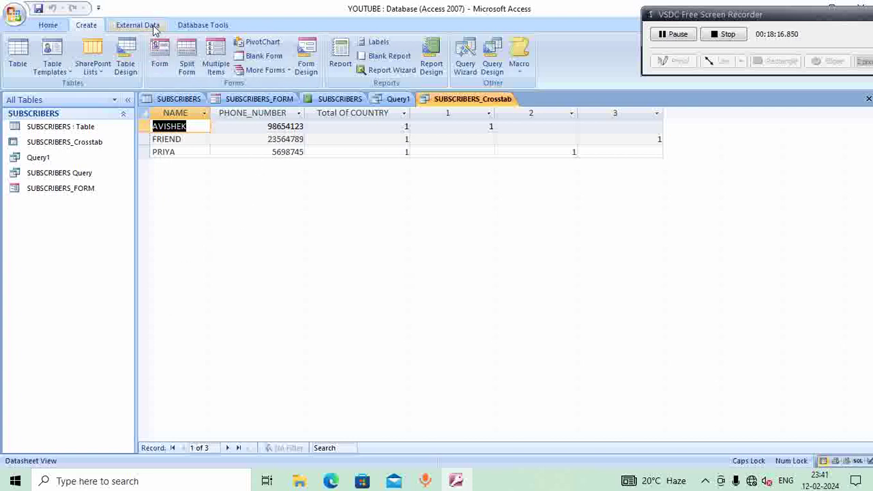
# - Close the SUBSCRIBERS_Crosstab query, saving its layout changes, and close Query1
pyautogui.rightClick(492, 106)
pyautogui.click(508, 124)
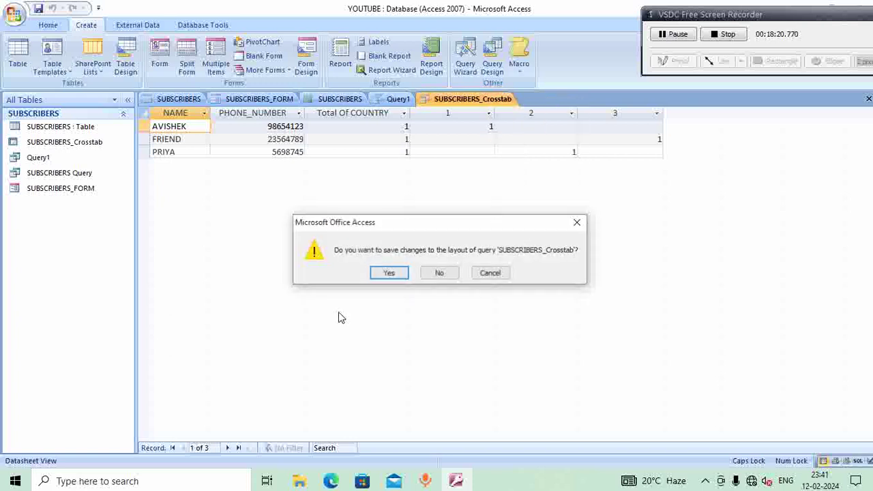
pyautogui.click(388, 273)
pyautogui.rightClick(375, 101)
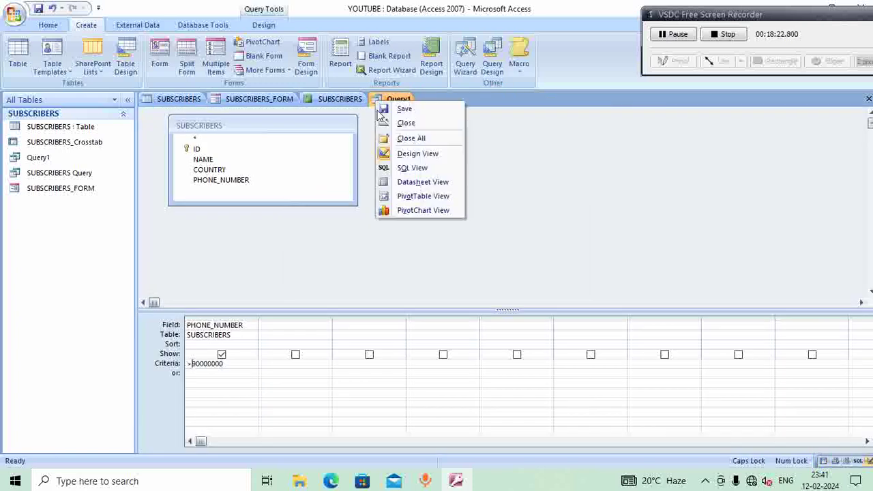
pyautogui.click(384, 123)
# - Close the SUBSCRIBERS report and SUBSCRIBERS_FORM, saving the design changes to both and keeping SUBSCRIBERS as the report name
pyautogui.click(338, 97)
pyautogui.rightClick(337, 98)
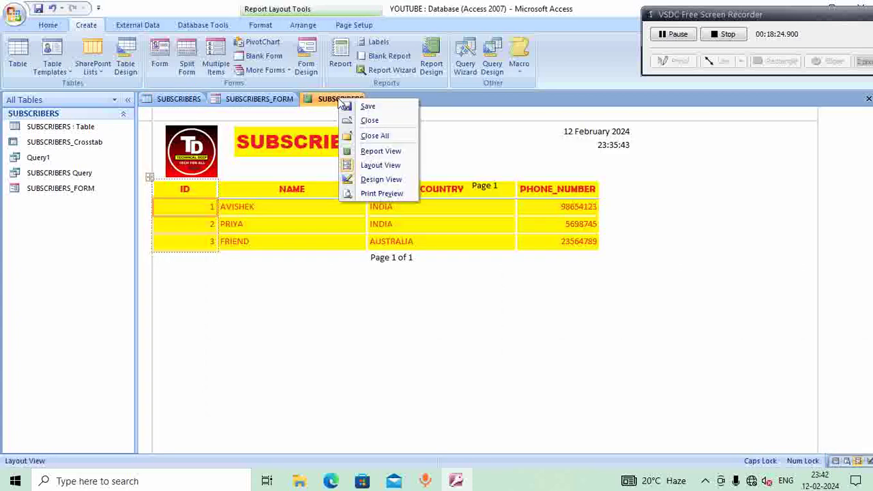
pyautogui.click(369, 120)
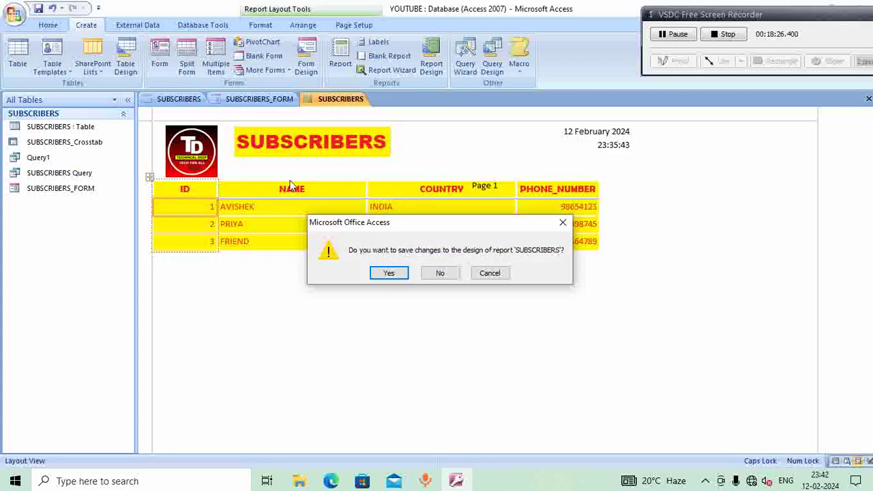
pyautogui.click(388, 273)
pyautogui.click(443, 190)
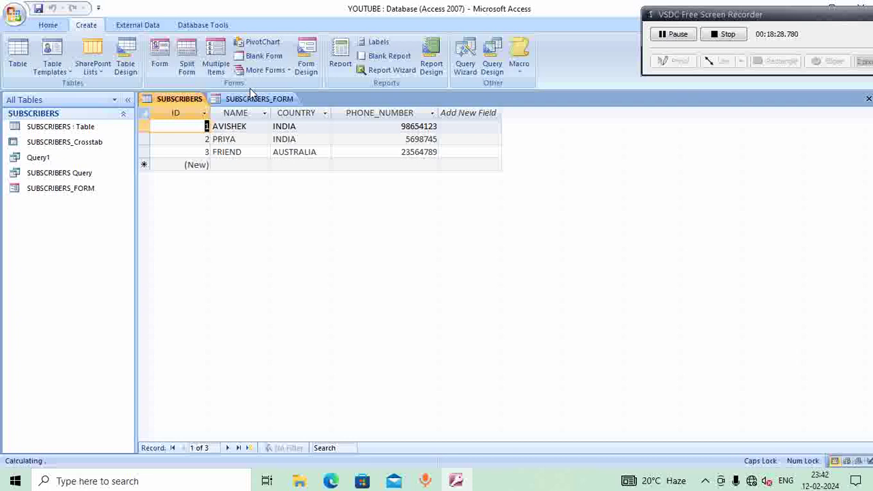
pyautogui.rightClick(254, 100)
pyautogui.click(281, 117)
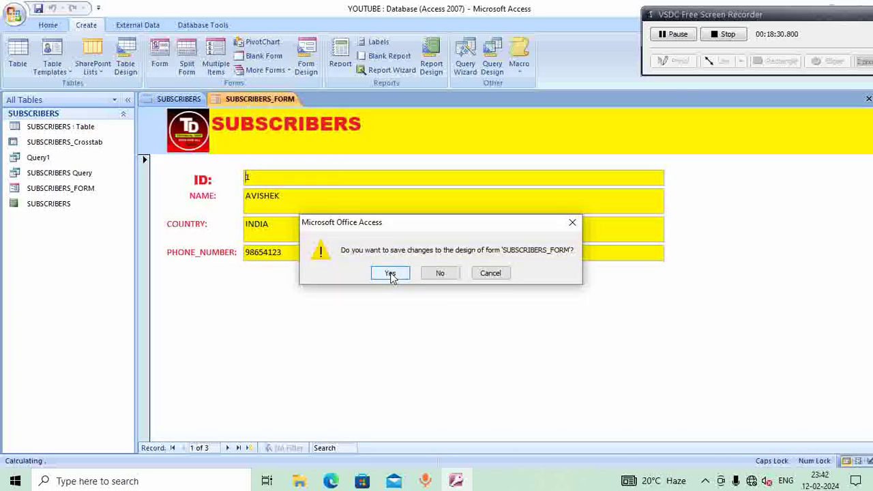
pyautogui.click(391, 274)
# - Create a new table and open it in Design View, saving it as Table1
pyautogui.click(47, 27)
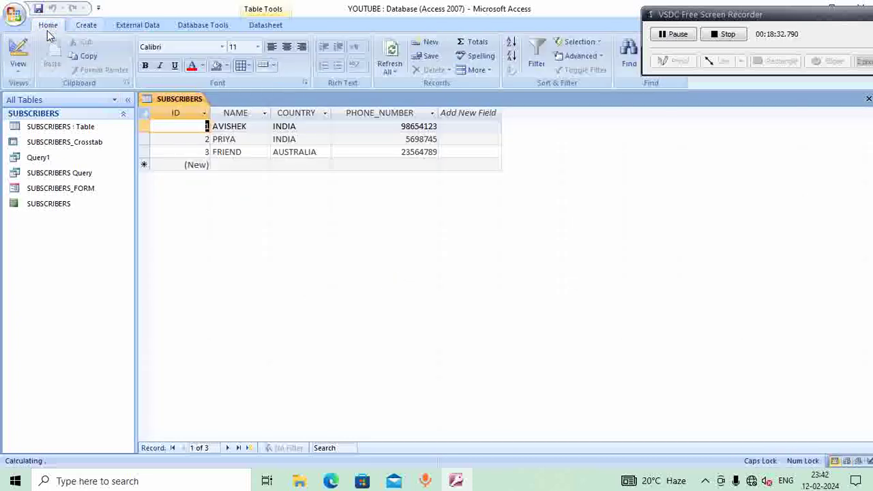
pyautogui.click(86, 24)
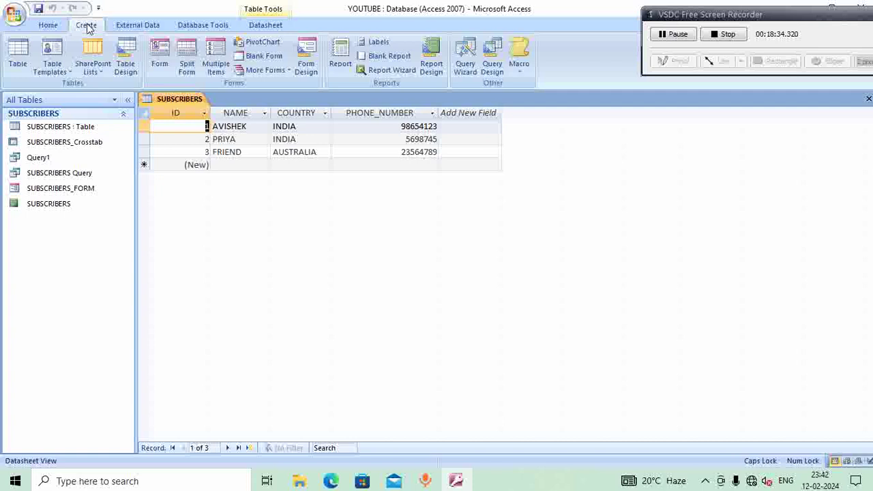
pyautogui.click(18, 56)
pyautogui.rightClick(238, 100)
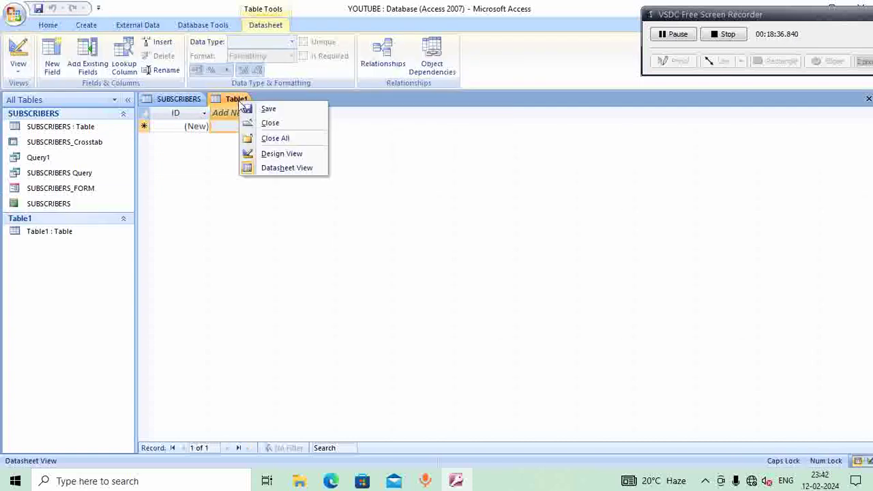
pyautogui.click(273, 153)
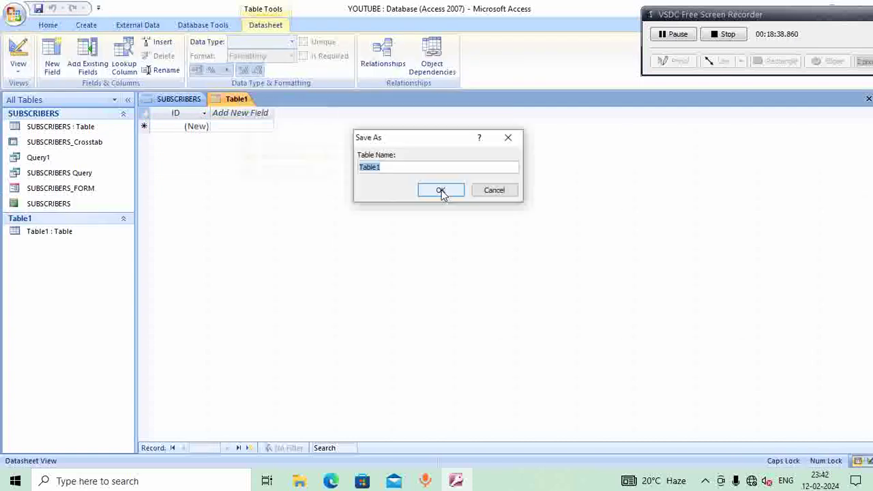
# - Add two Text fields named ADDRESS and STATE below the ID field in Table1
pyautogui.click(185, 136)
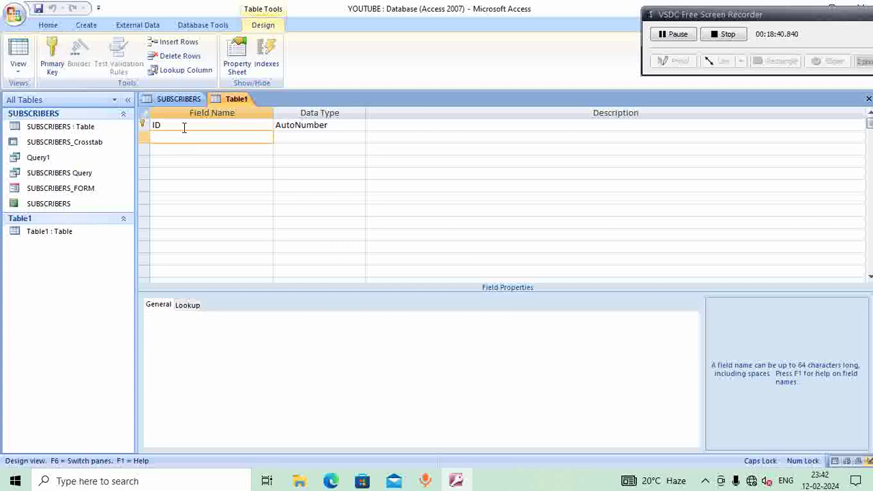
pyautogui.click(180, 98)
pyautogui.click(236, 99)
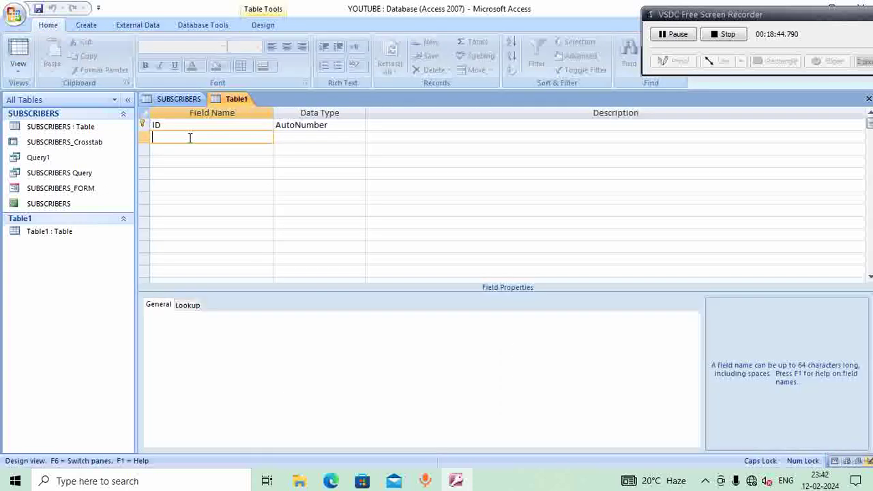
pyautogui.write('ADDRESS')
pyautogui.press('Down')
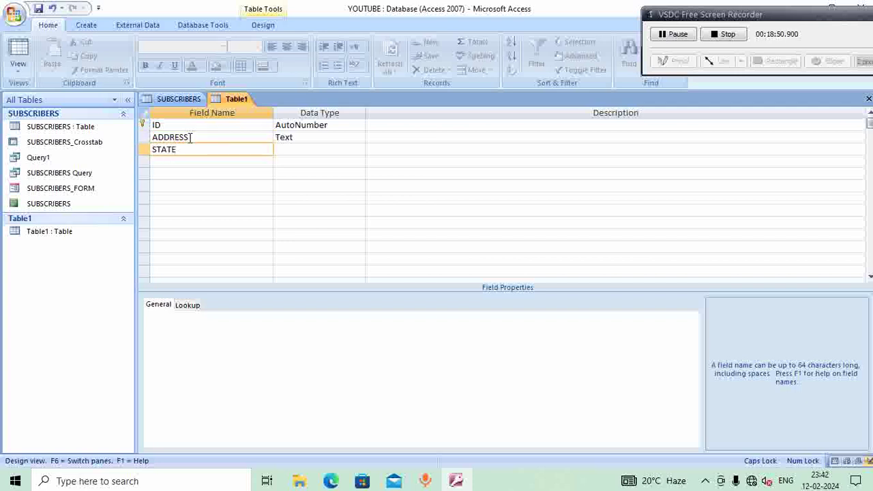
pyautogui.press('Tab')
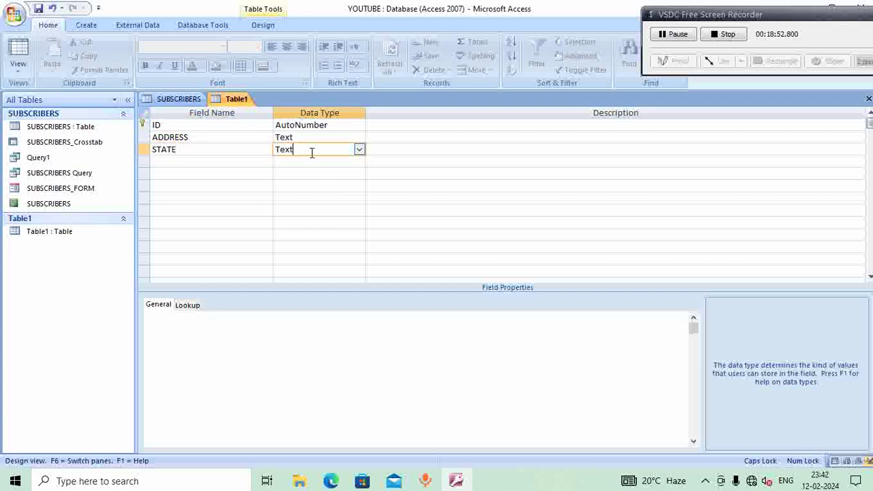
# - Save the Table1 design and switch the table to Datasheet View
pyautogui.click(165, 103)
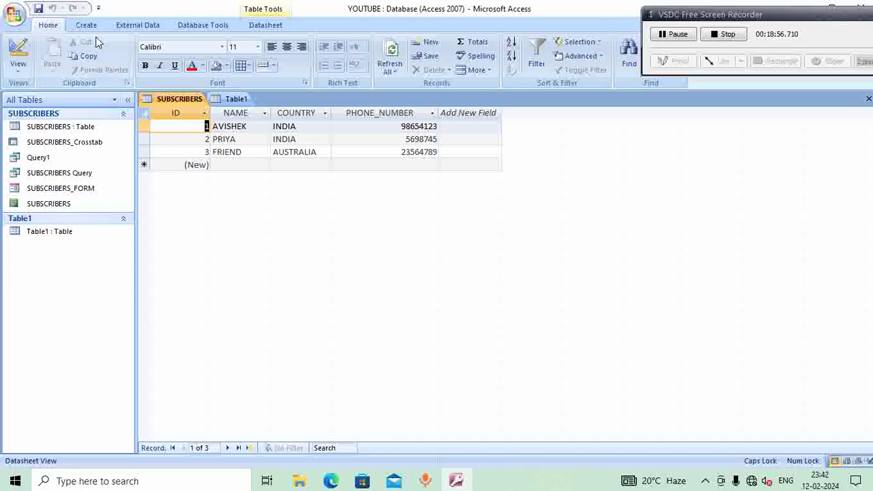
pyautogui.click(232, 99)
pyautogui.rightClick(233, 101)
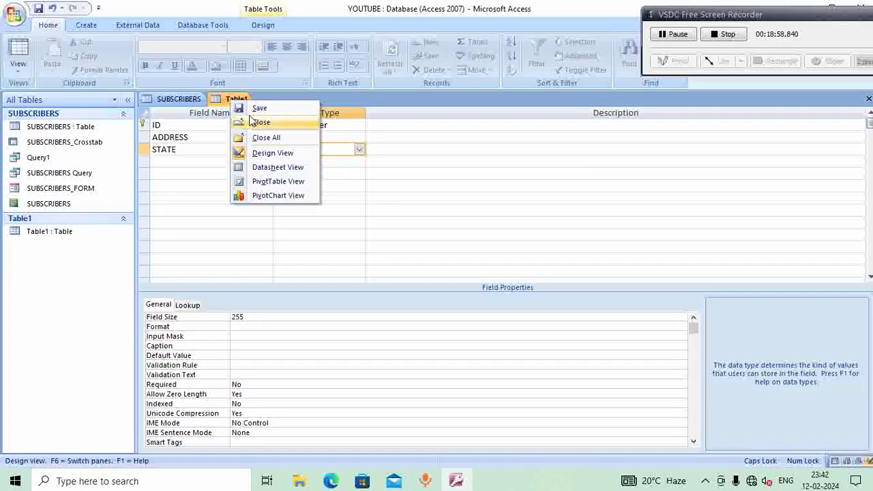
pyautogui.click(242, 108)
pyautogui.rightClick(220, 105)
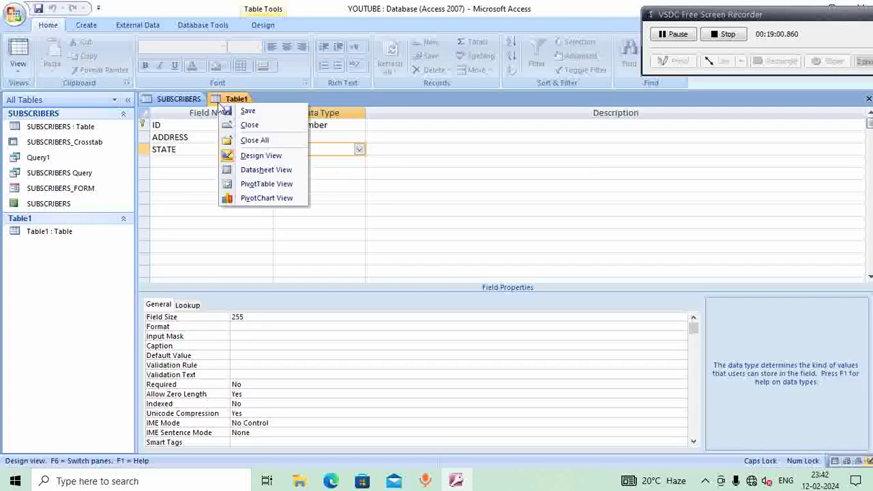
pyautogui.click(238, 171)
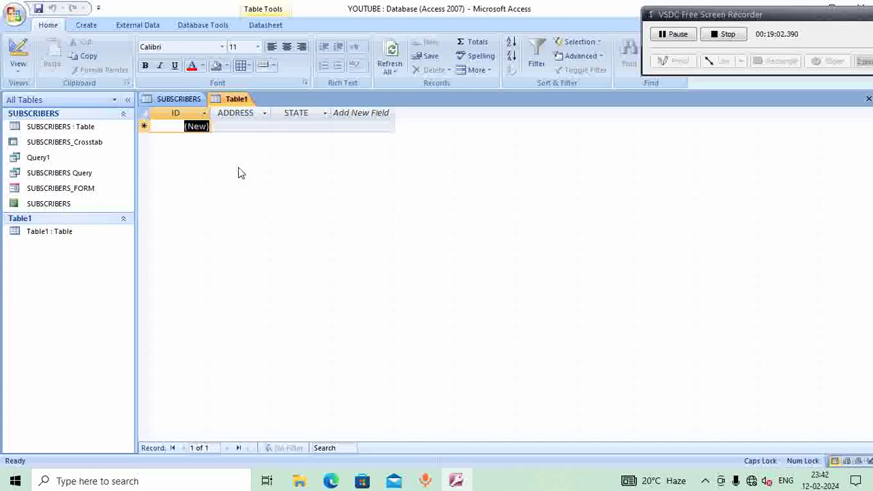
# - Enter the first Table1 record by filling in the address and setting STATE to WEST BENGAL
pyautogui.click(239, 127)
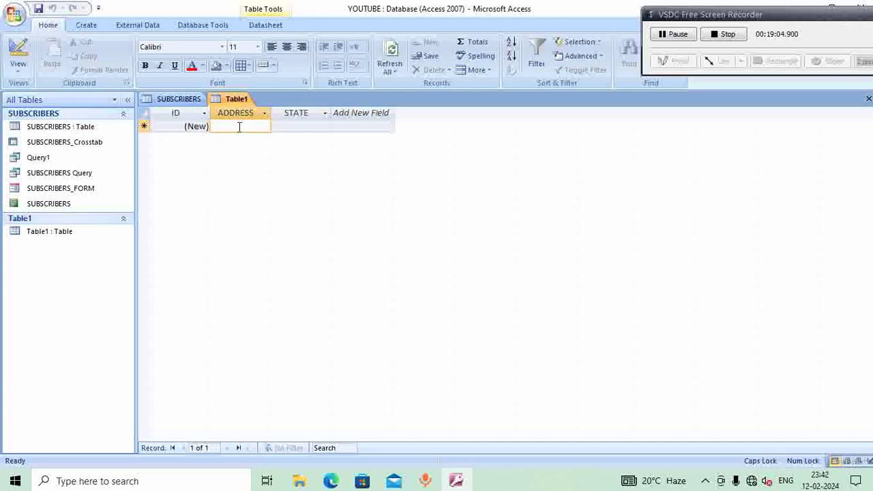
pyautogui.write('22/1')
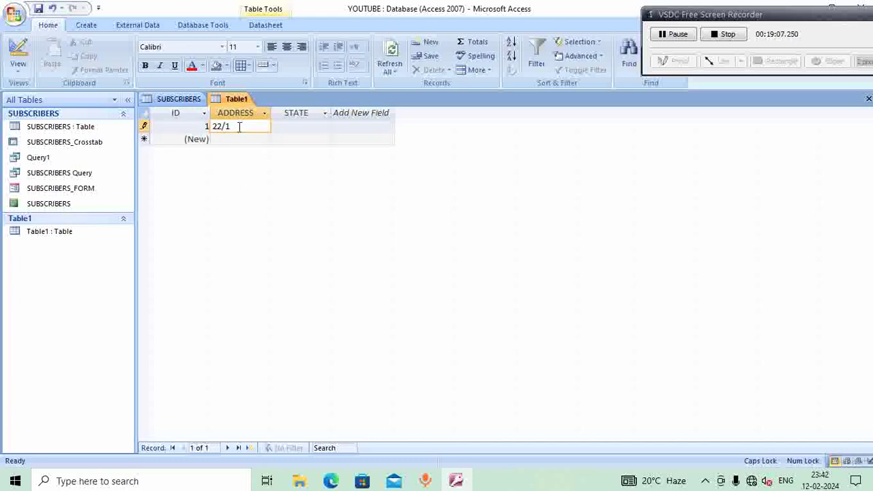
pyautogui.press('Tab')
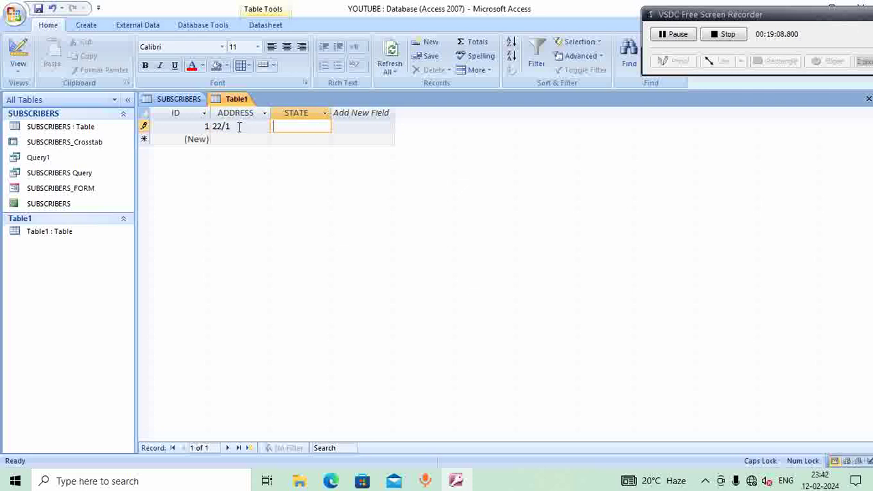
pyautogui.write('WEST BENGAL')
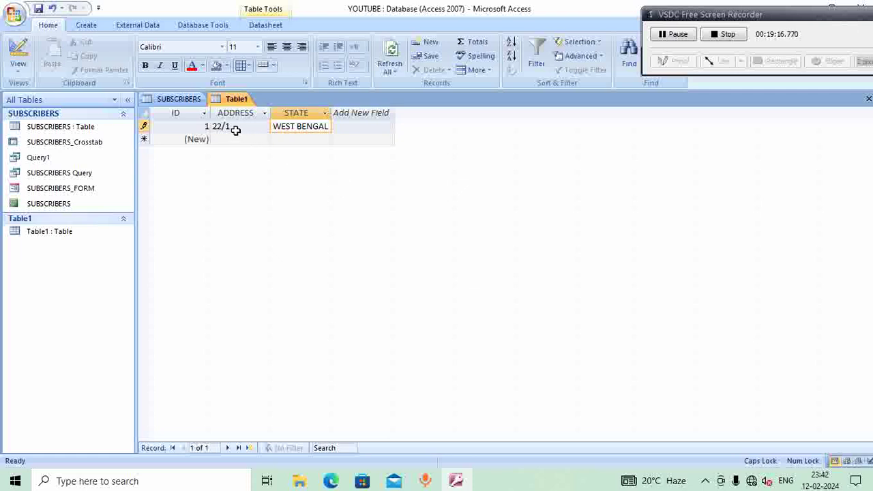
# - Open the database relationships layout and add the SUBSCRIBERS and Table1 tables to it
pyautogui.click(87, 26)
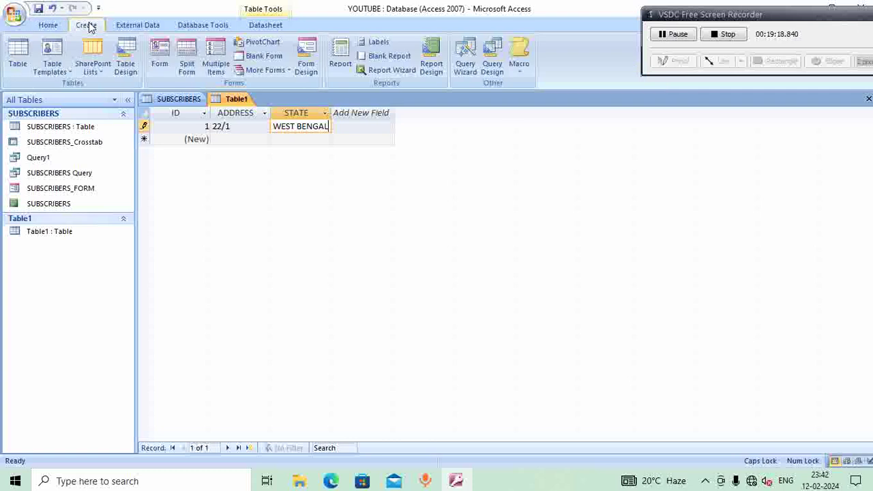
pyautogui.click(282, 28)
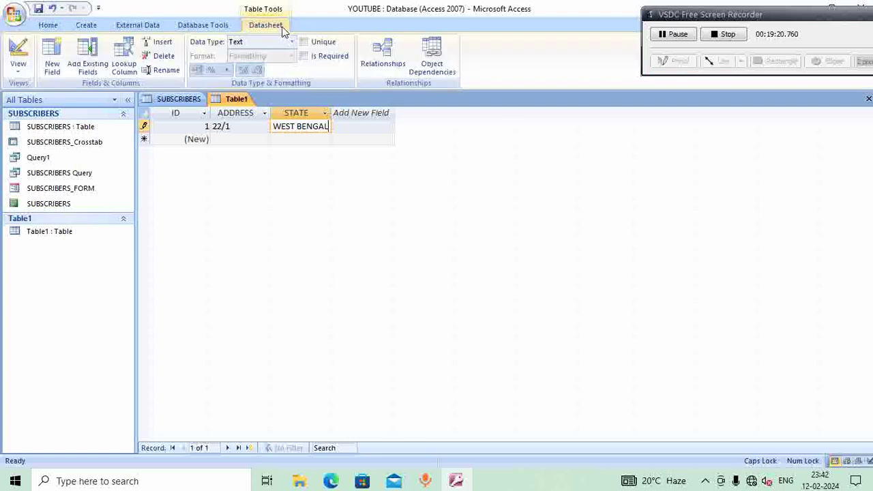
pyautogui.click(203, 27)
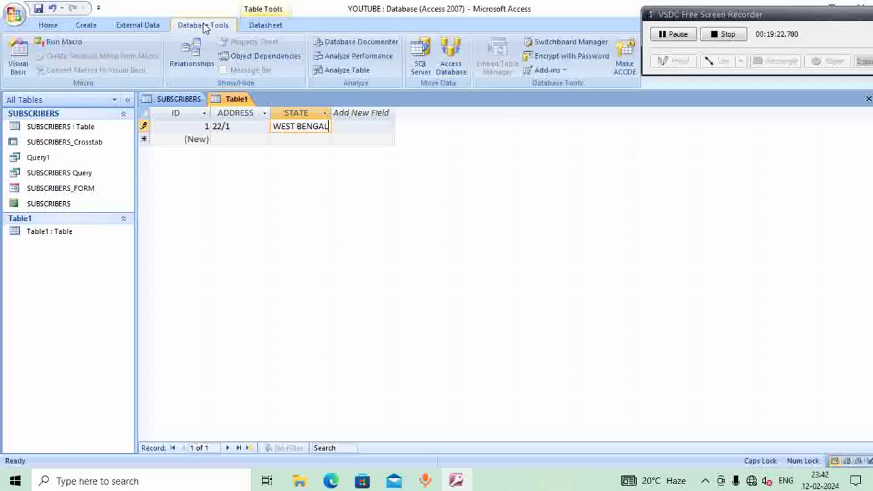
pyautogui.click(197, 70)
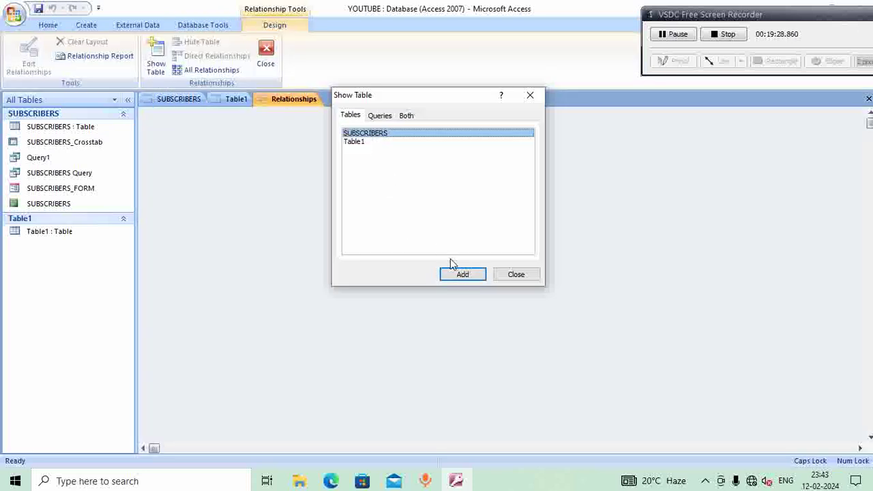
pyautogui.click(456, 272)
pyautogui.click(370, 143)
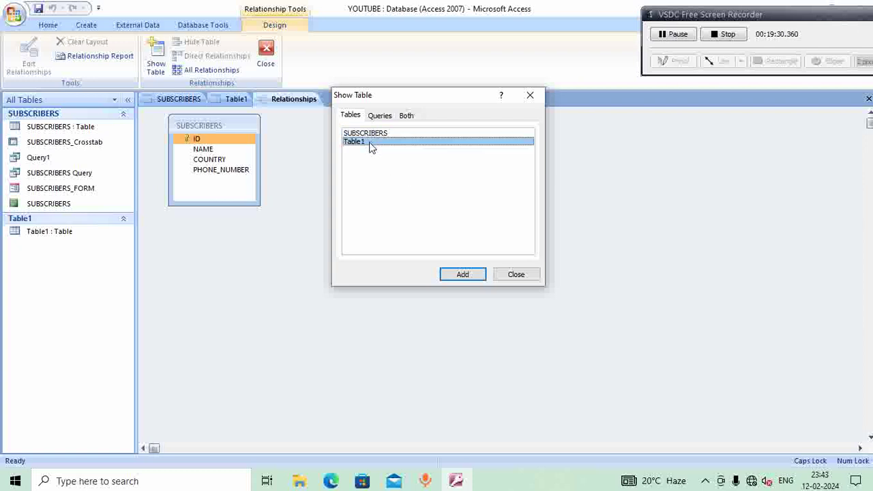
pyautogui.click(460, 275)
pyautogui.click(516, 274)
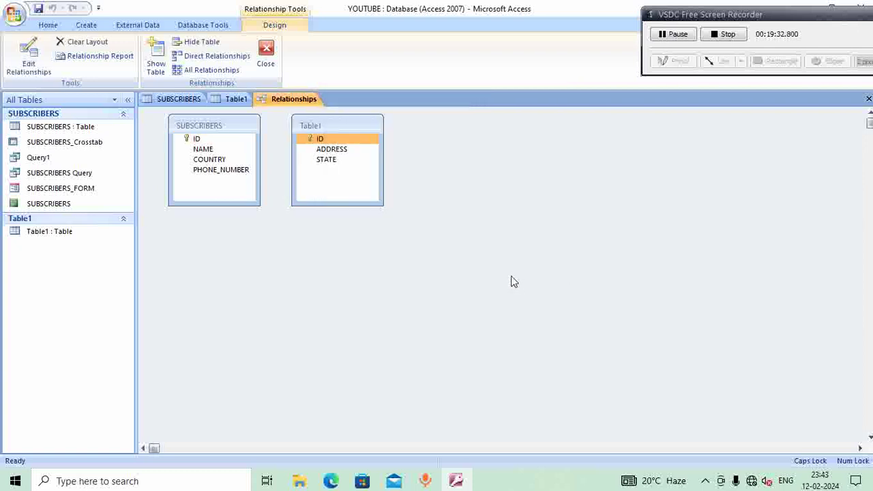
# - Move the Table1 box away from SUBSCRIBERS in the relationships layout and widen both table boxes
pyautogui.moveTo(371, 125); pyautogui.dragTo(419, 125)
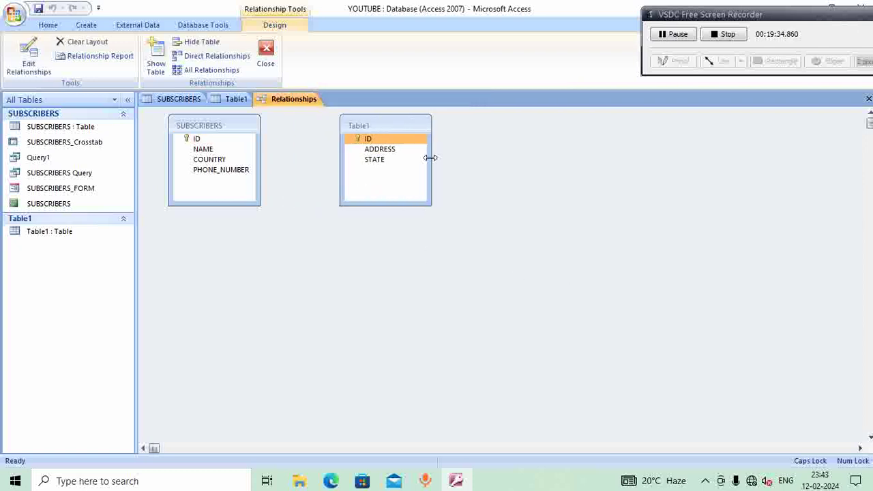
pyautogui.moveTo(429, 168); pyautogui.dragTo(528, 168)
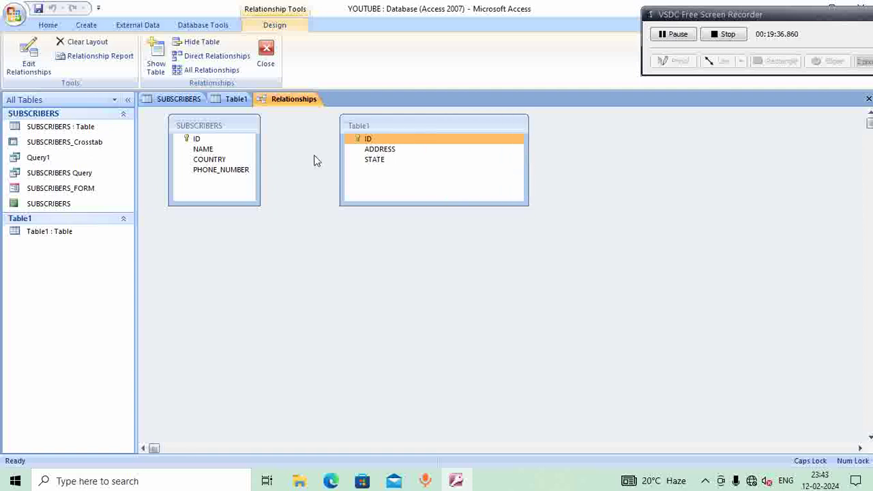
pyautogui.moveTo(260, 156); pyautogui.dragTo(331, 157)
pyautogui.moveTo(456, 126); pyautogui.dragTo(519, 127)
# - Start a new relationship with SUBSCRIBERS as the left table and Table1 as the right table
pyautogui.doubleClick(520, 129)
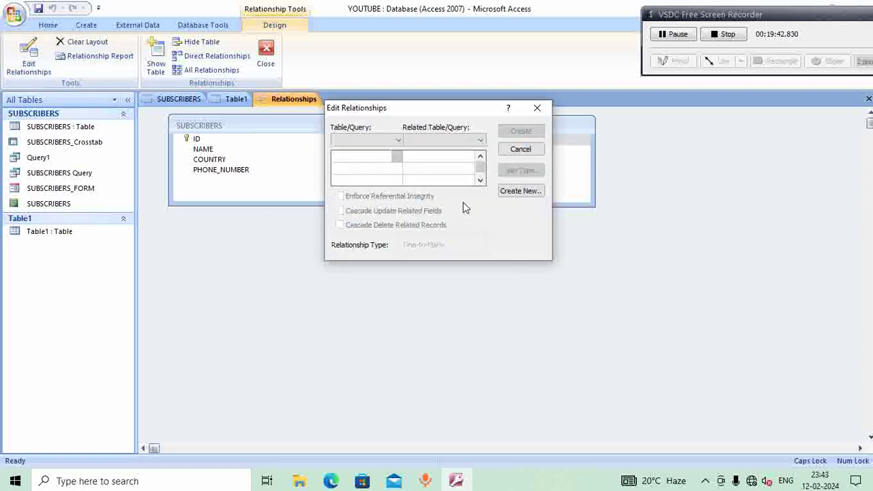
pyautogui.click(525, 190)
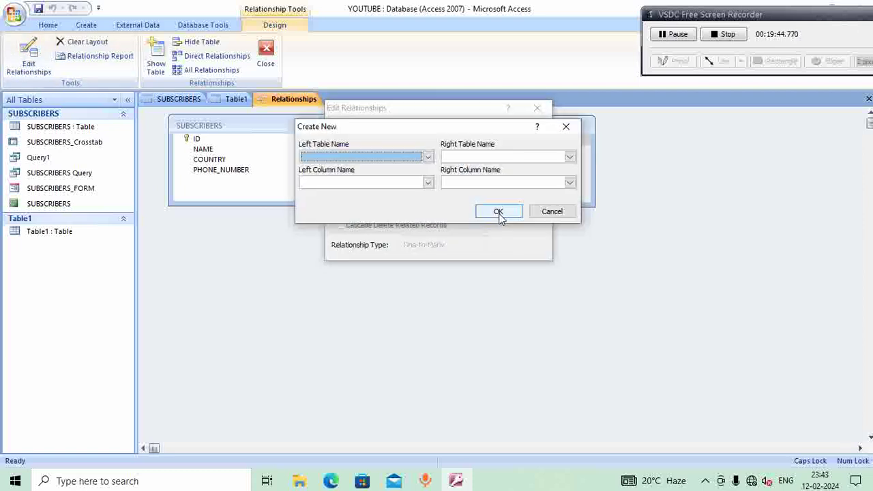
pyautogui.click(428, 157)
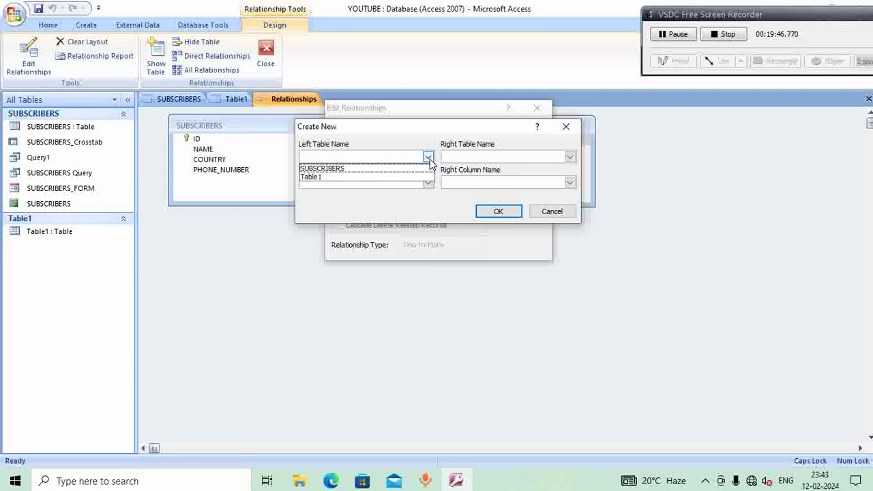
pyautogui.click(419, 169)
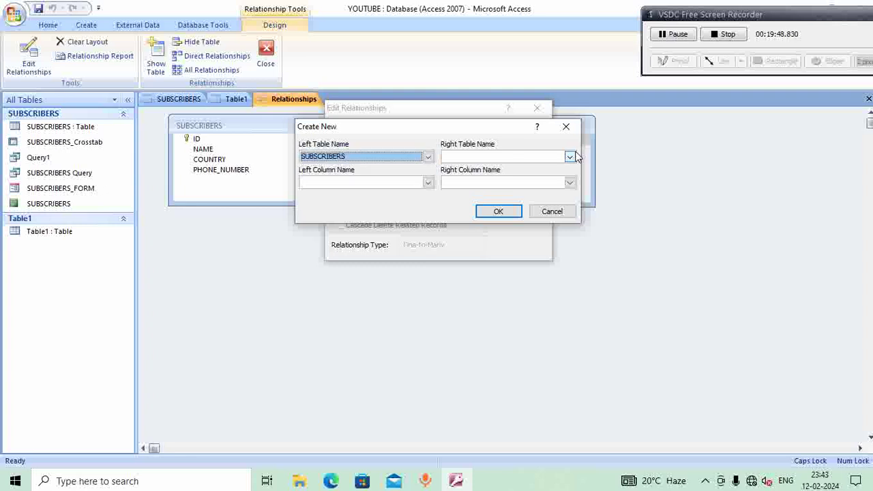
pyautogui.click(569, 157)
pyautogui.click(531, 179)
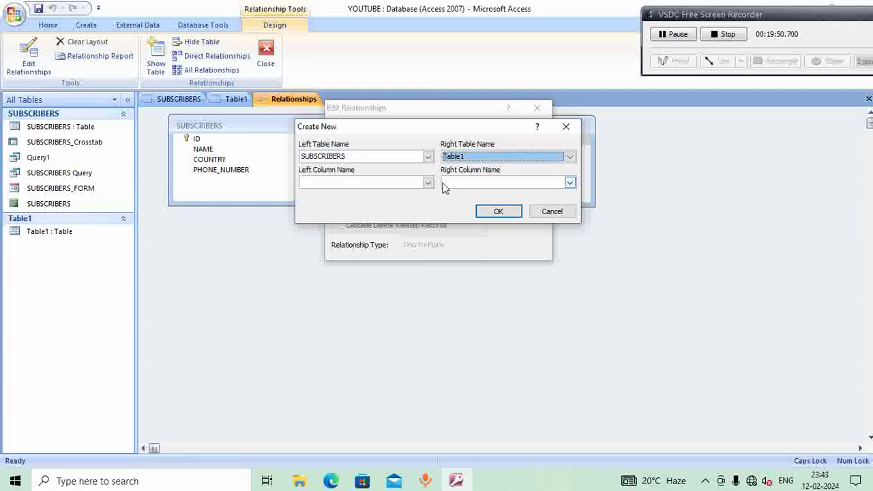
# - Link the SUBSCRIBERS NAME column to Table1's ADDRESS column, create the relationship, and check its settings
pyautogui.click(428, 182)
pyautogui.click(403, 203)
pyautogui.click(532, 183)
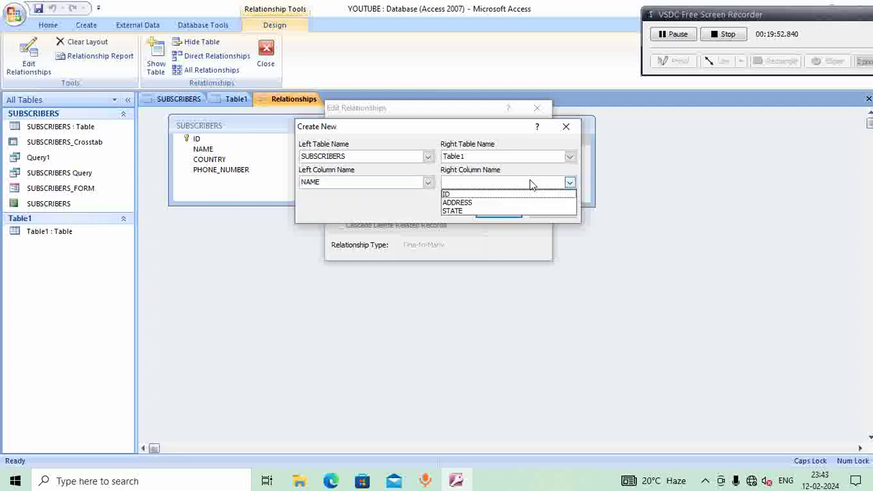
pyautogui.click(505, 213)
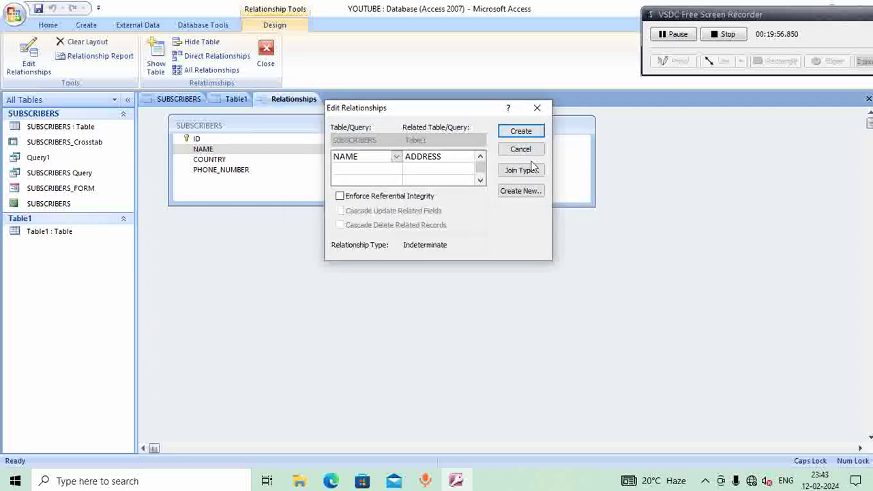
pyautogui.click(520, 132)
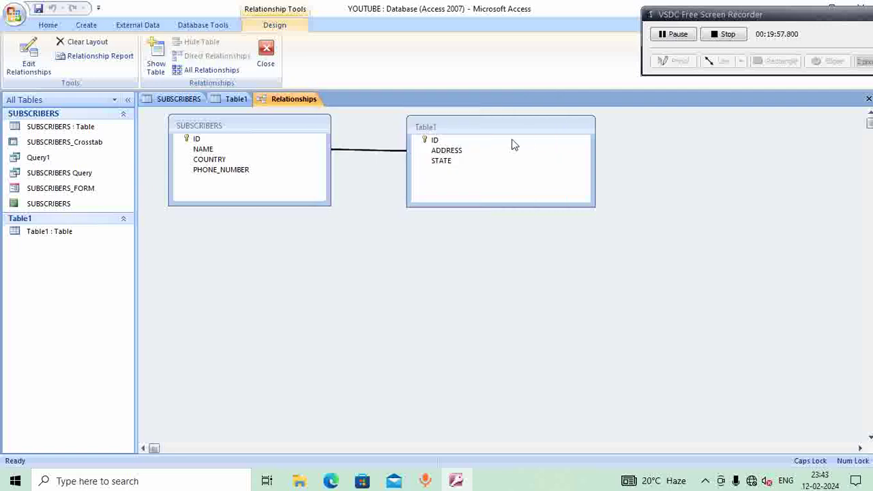
pyautogui.doubleClick(374, 151)
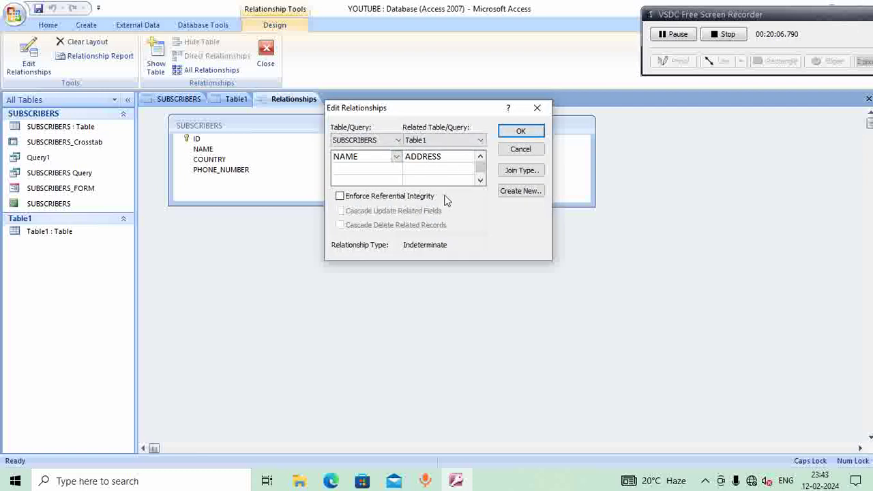
pyautogui.click(536, 108)
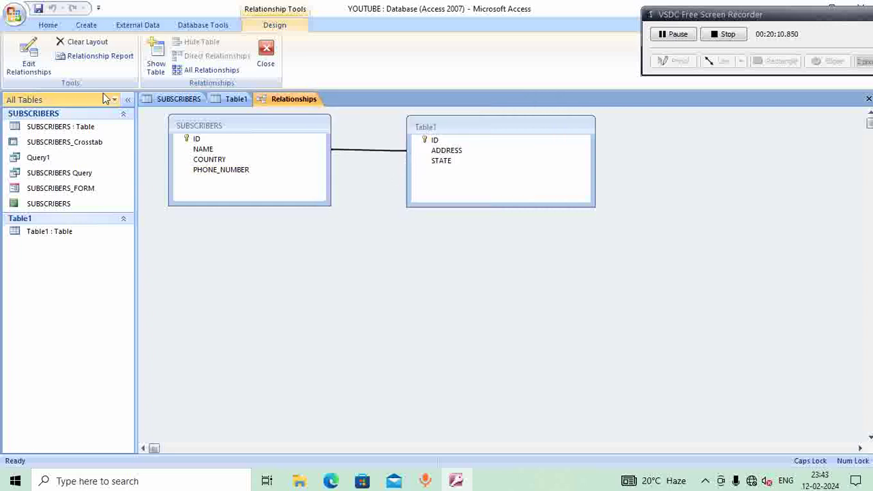
# - Add a second copy of SUBSCRIBERS to the relationships layout and hide it again
pyautogui.click(156, 60)
pyautogui.click(463, 274)
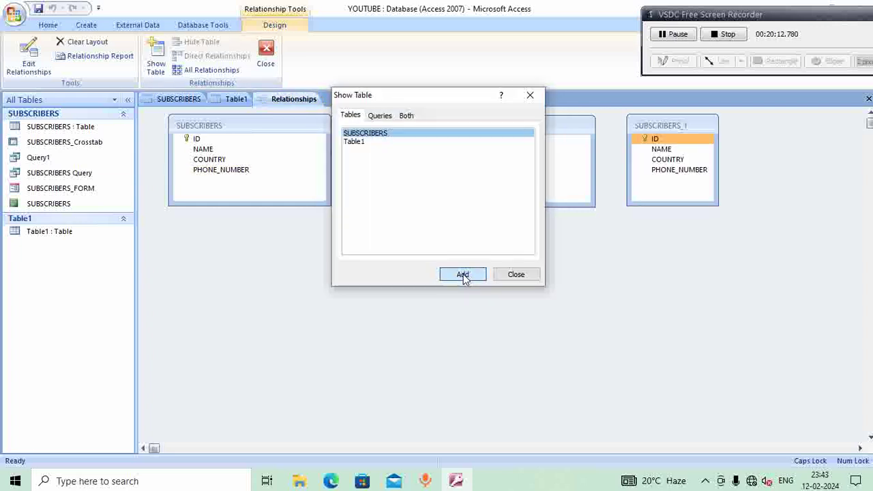
pyautogui.click(516, 276)
pyautogui.rightClick(673, 128)
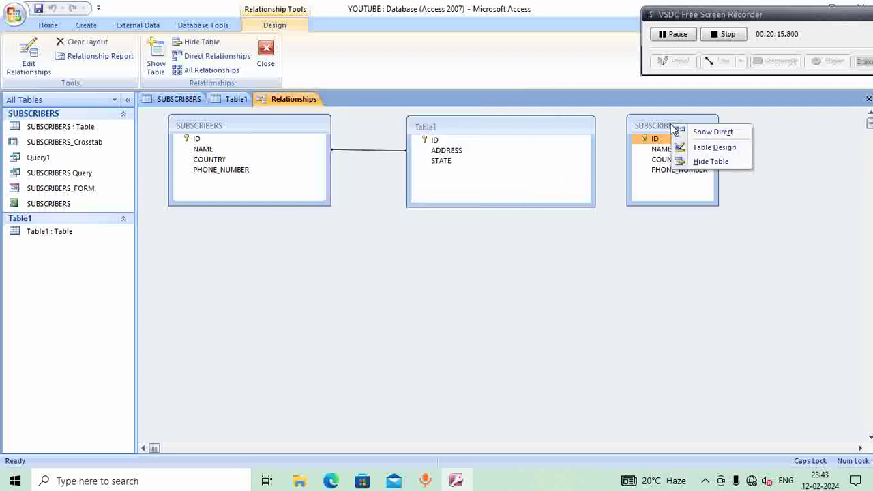
pyautogui.click(682, 162)
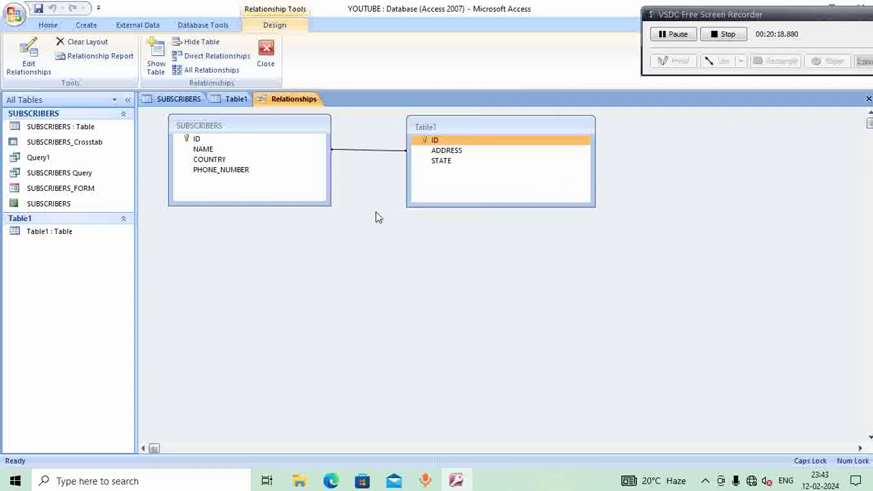
# - Try to create another relationship from the SUBSCRIBERS NAME column to Table1, choosing to edit the existing relationship
pyautogui.click(204, 148)
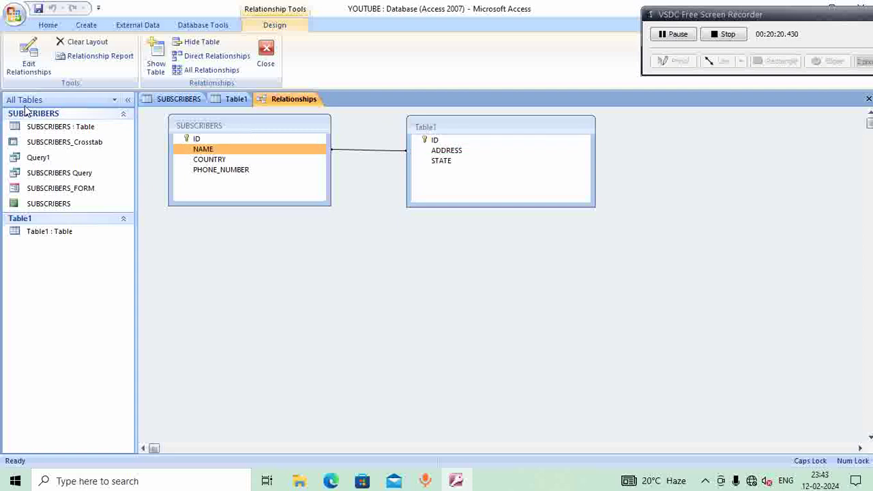
pyautogui.click(33, 72)
pyautogui.click(522, 191)
pyautogui.click(413, 161)
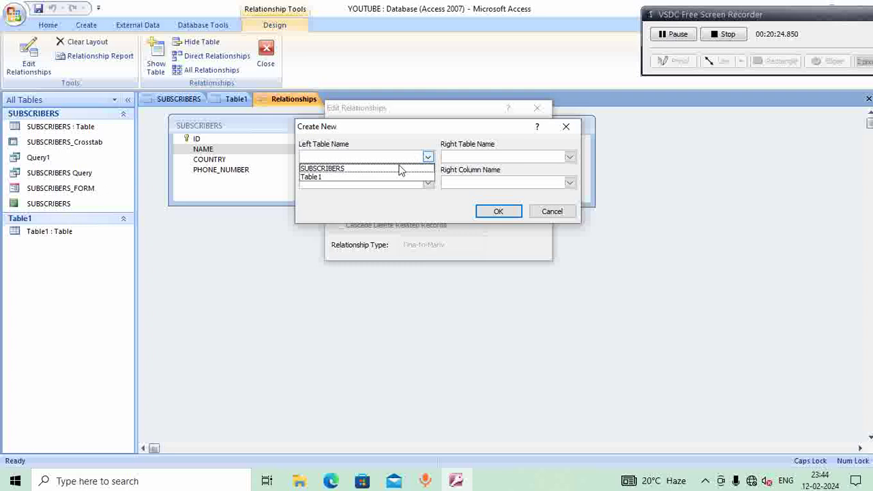
pyautogui.click(395, 169)
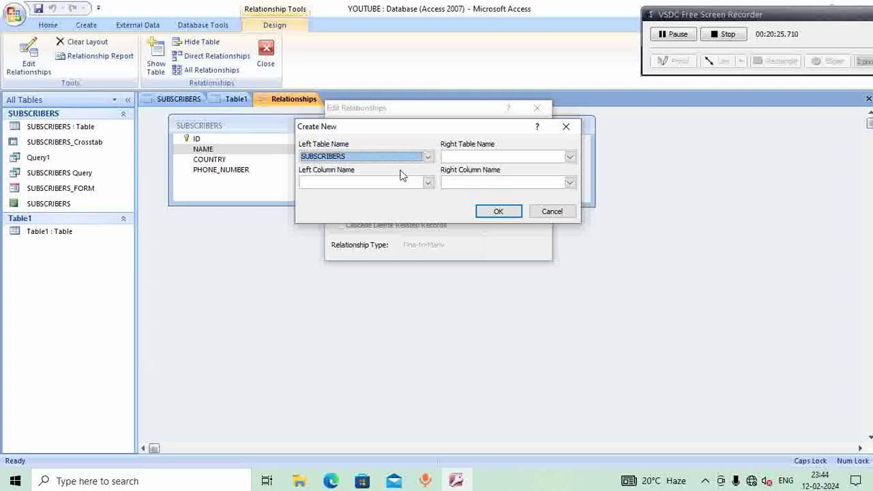
pyautogui.click(563, 158)
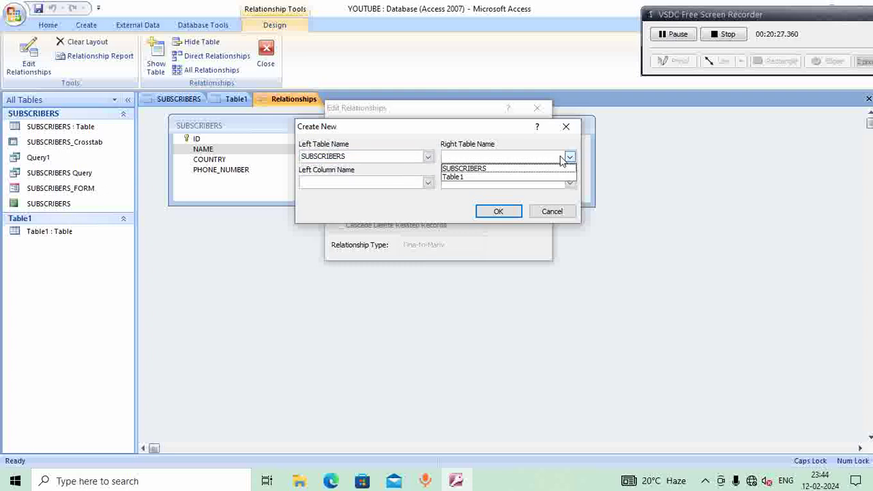
pyautogui.click(506, 178)
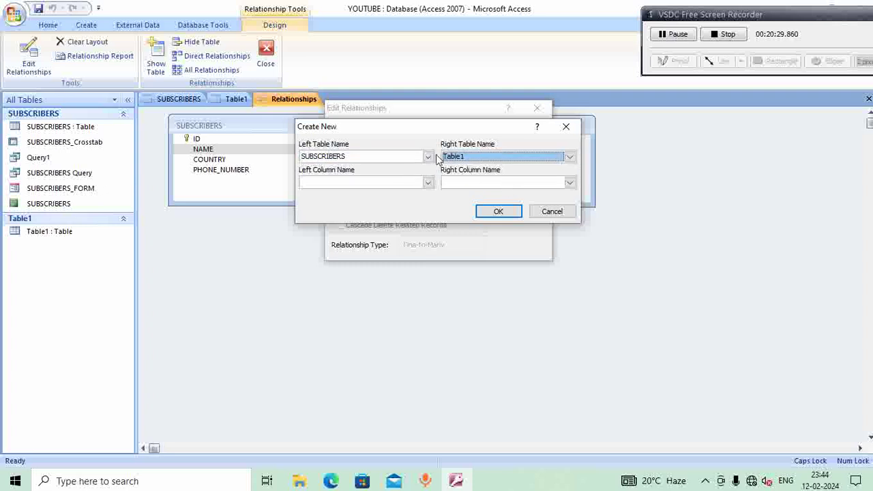
pyautogui.click(373, 182)
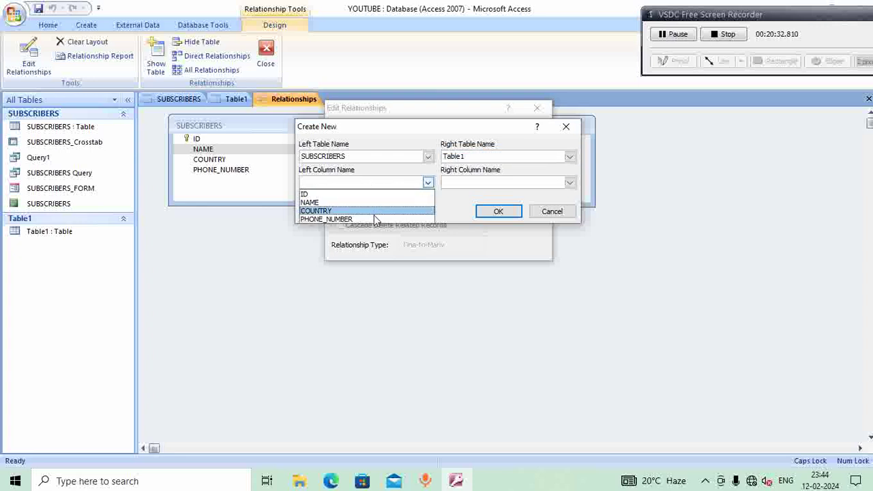
pyautogui.click(374, 202)
pyautogui.click(570, 182)
pyautogui.click(512, 212)
pyautogui.click(510, 213)
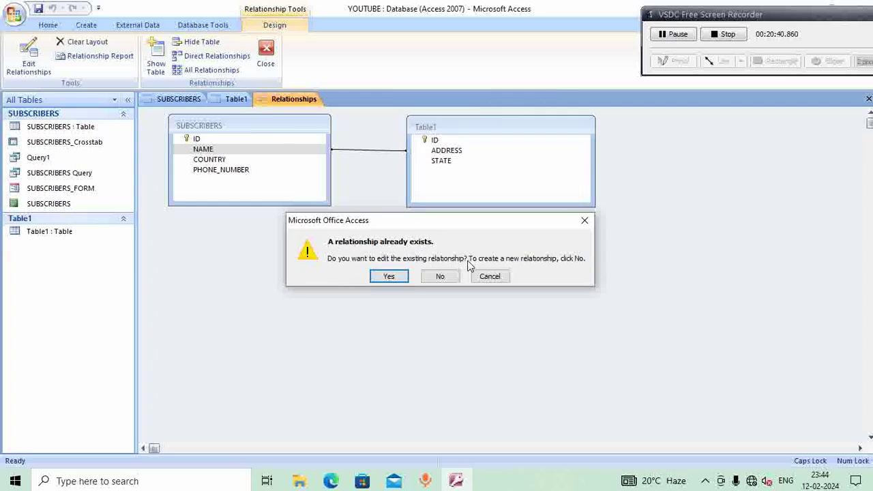
pyautogui.click(389, 277)
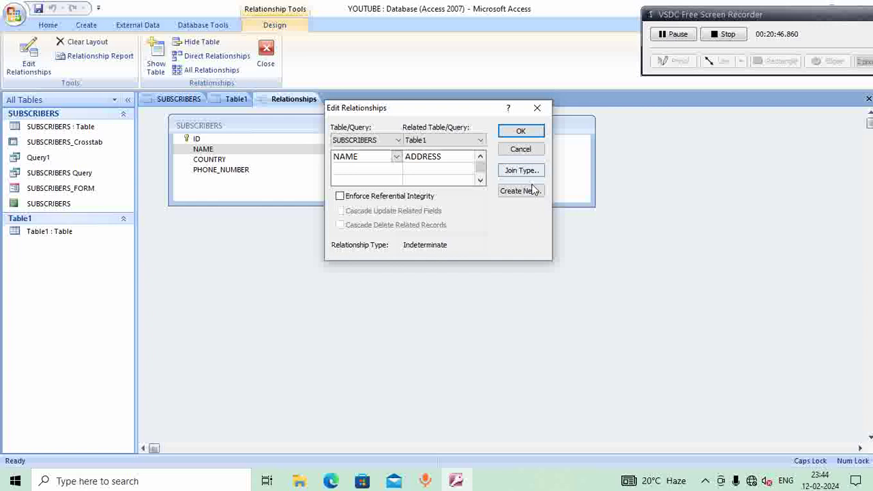
pyautogui.click(522, 132)
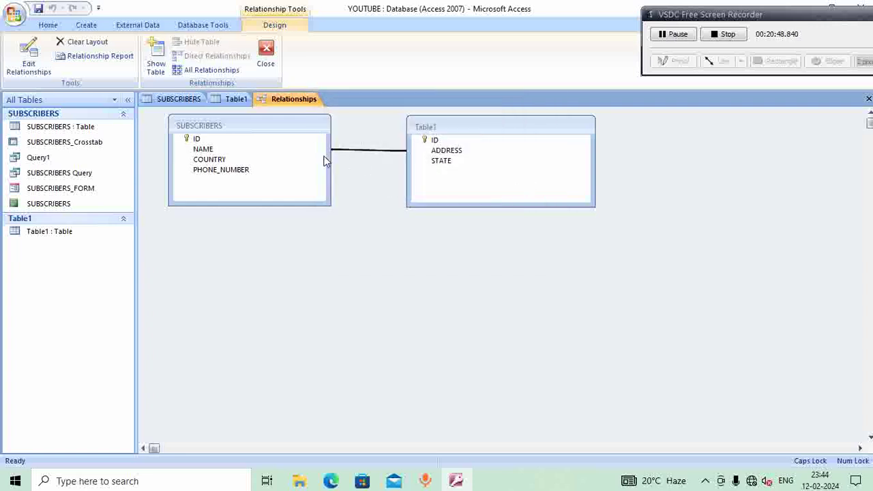
# - Start another new relationship with SUBSCRIBERS as the left table and Table1 as the right table
pyautogui.moveTo(212, 149); pyautogui.dragTo(434, 156)
pyautogui.click(31, 69)
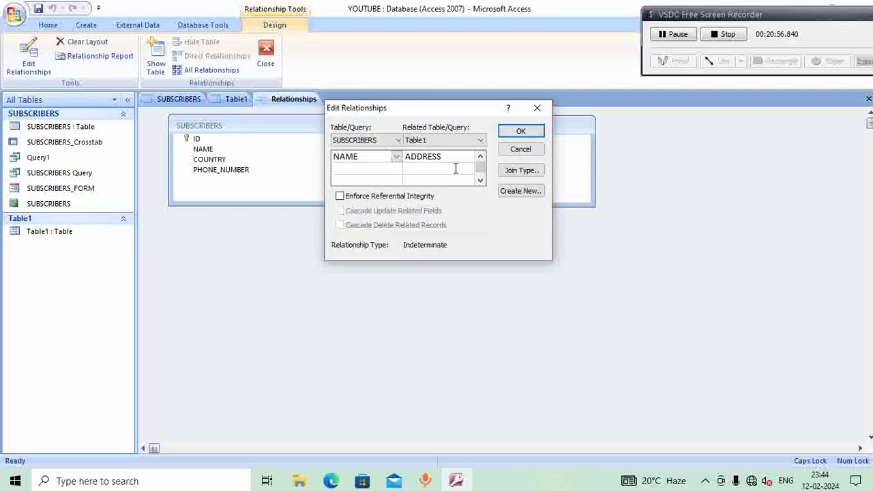
pyautogui.click(398, 140)
pyautogui.click(398, 141)
pyautogui.click(481, 140)
pyautogui.click(477, 151)
pyautogui.click(522, 194)
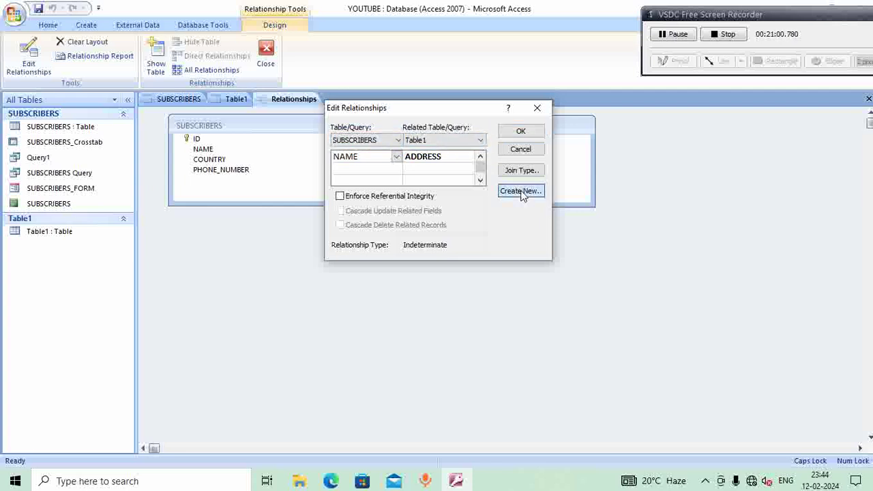
pyautogui.click(427, 158)
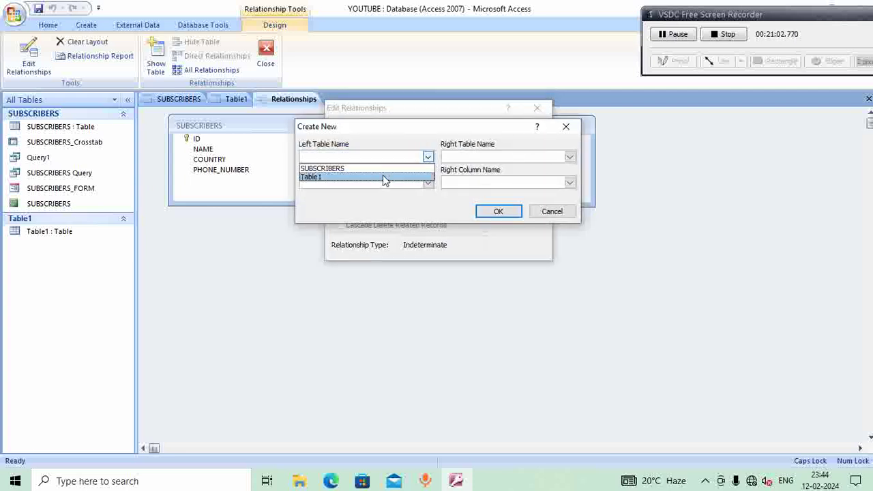
pyautogui.click(384, 170)
pyautogui.click(517, 157)
pyautogui.click(503, 177)
# - Link the SUBSCRIBERS NAME column to Table1's STATE column and create it as a new relationship instead of editing the existing one
pyautogui.click(427, 182)
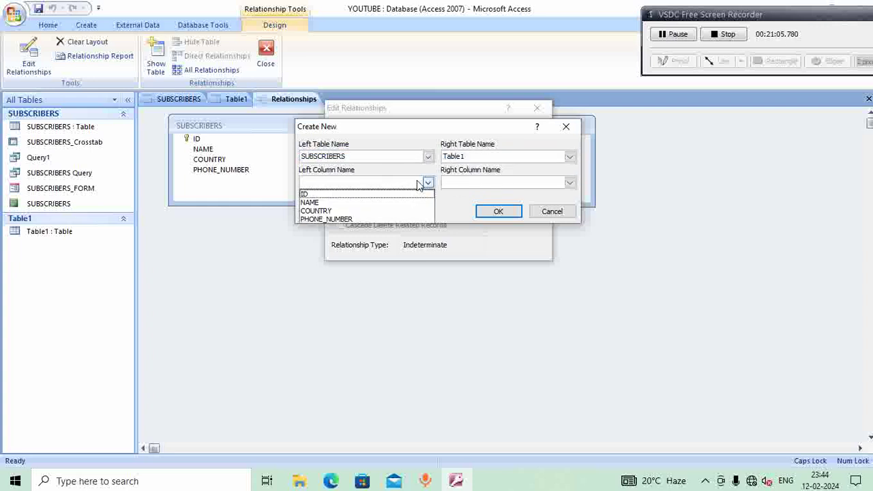
pyautogui.click(382, 203)
pyautogui.click(473, 182)
pyautogui.click(478, 203)
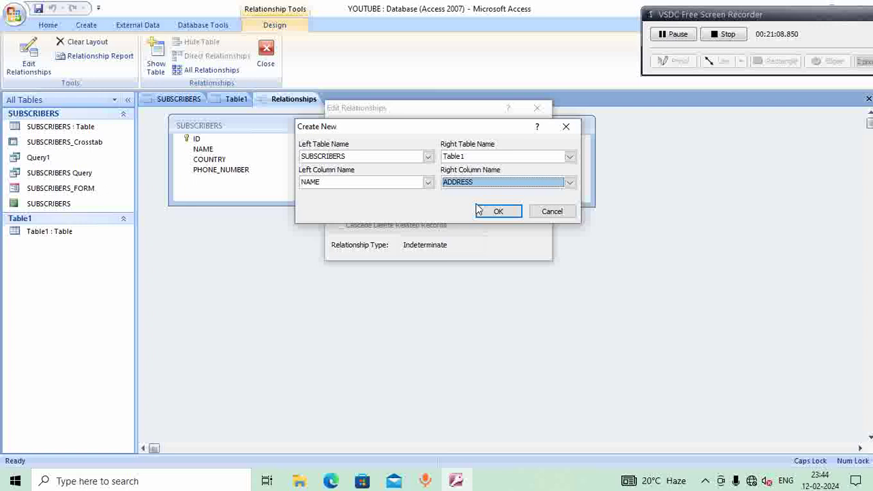
pyautogui.click(484, 183)
pyautogui.click(482, 211)
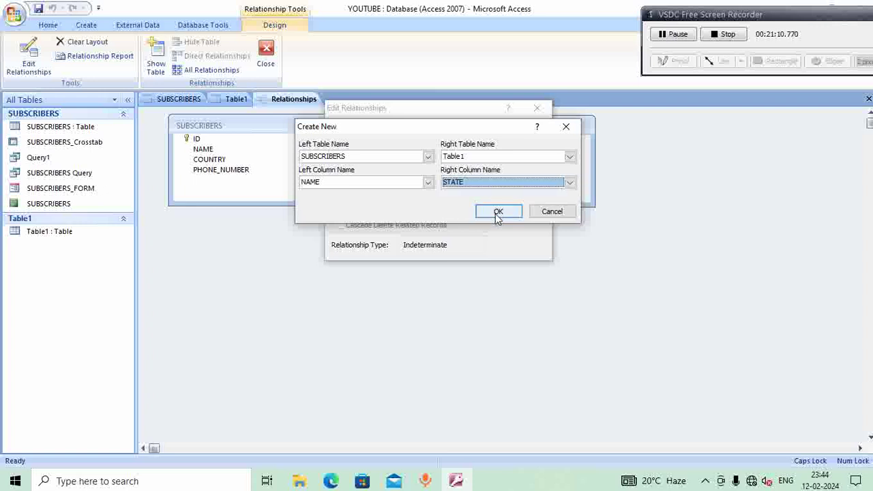
pyautogui.click(497, 212)
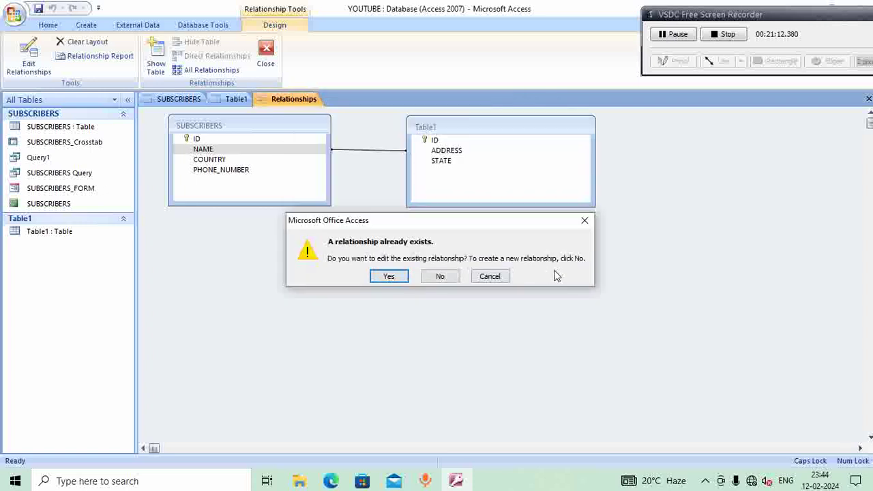
pyautogui.click(446, 276)
pyautogui.click(529, 132)
# - Widen the SUBSCRIBERS_1 table box in the relationships layout
pyautogui.click(644, 160)
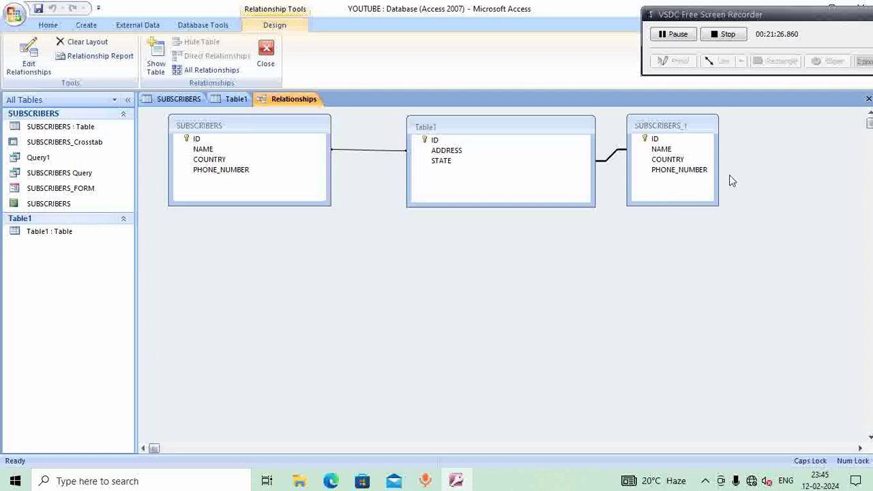
pyautogui.moveTo(716, 168); pyautogui.dragTo(832, 169)
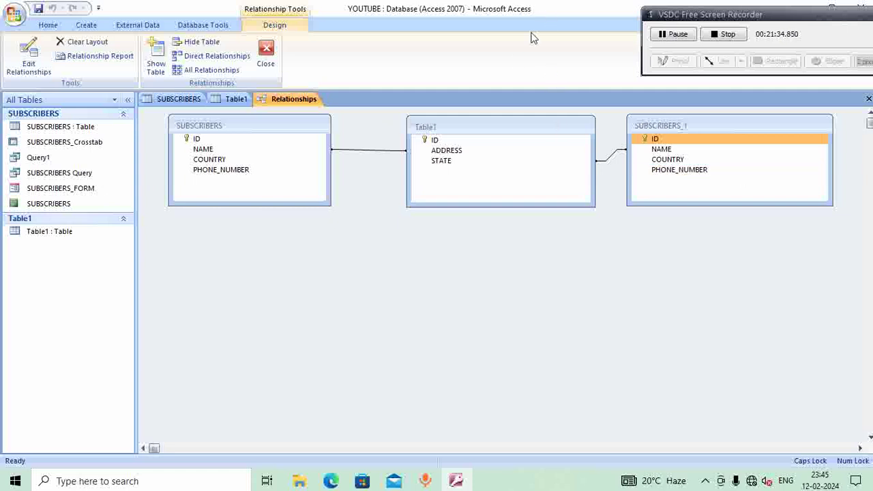
# - Clear the database window away and return to the Windows desktop
pyautogui.doubleClick(525, 8)
pyautogui.moveTo(548, 19); pyautogui.dragTo(493, 111)
pyautogui.click(551, 114)
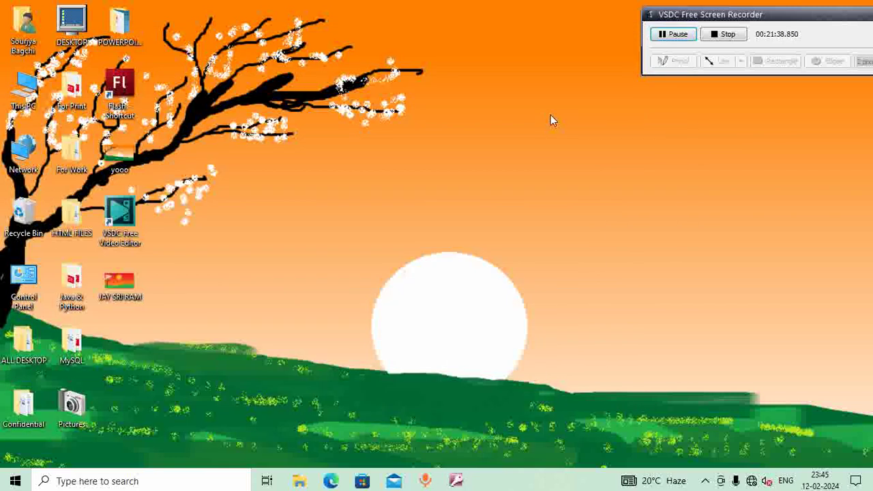